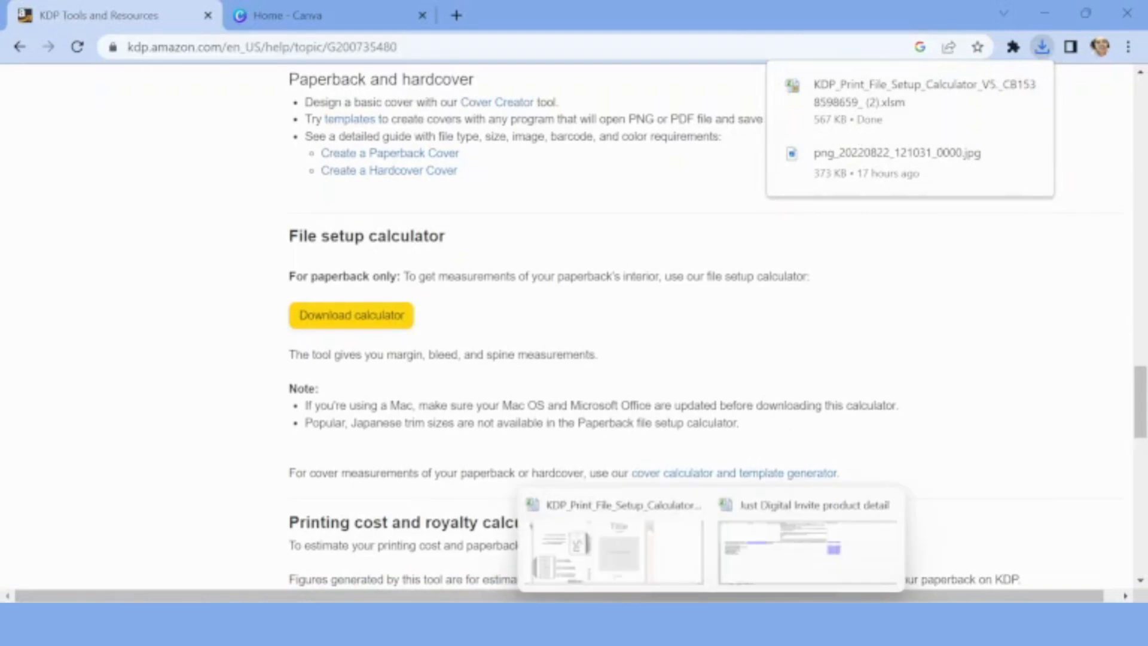
- Switch to the KDP Print File Setup Calculator workbook in Excel and return to its main menu
click(619, 573)
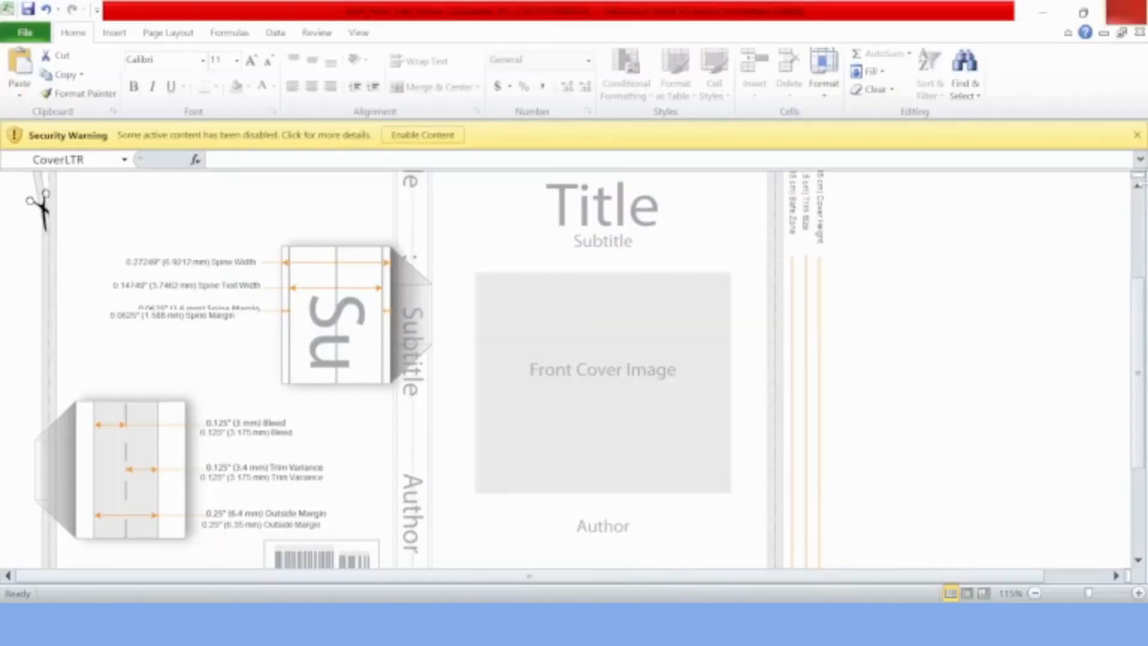
scroll(1142, 204, up, 4)
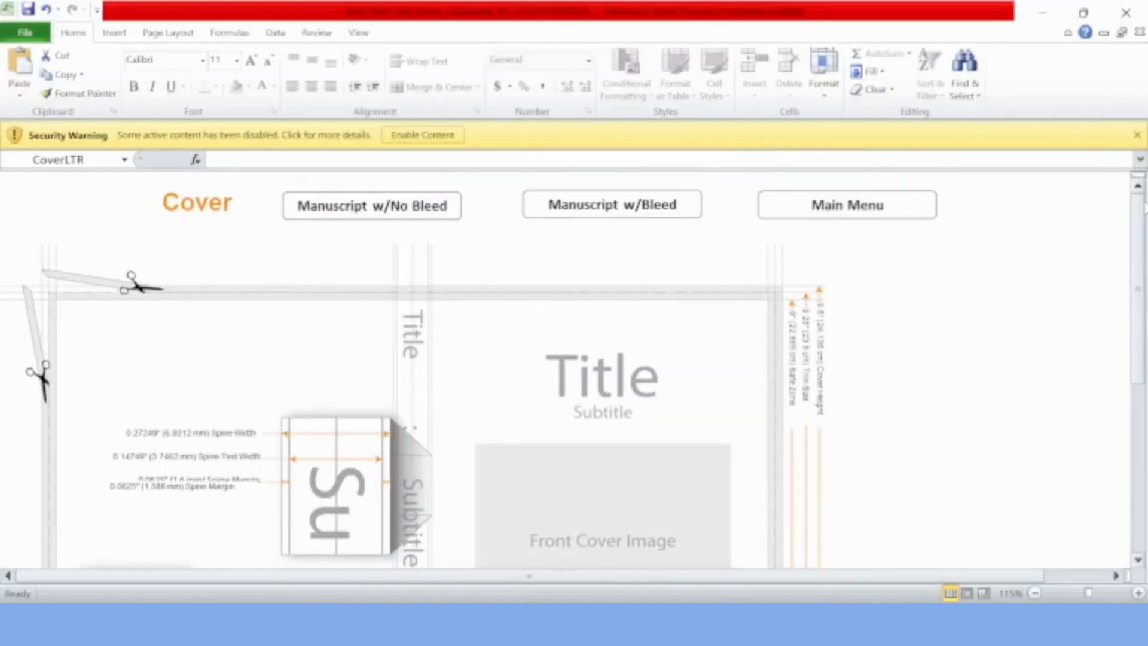
click(843, 204)
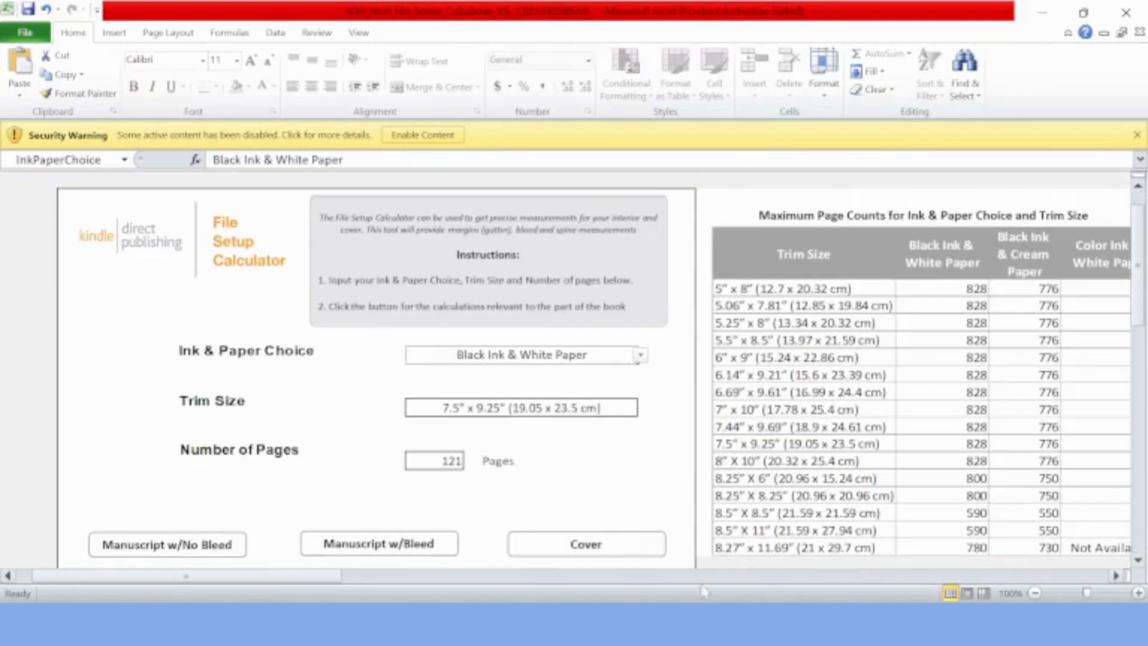
- Review the calculator's ink and paper choices and trim size options, and show the cover measurements for the book
drag(1138, 257, 1140, 273)
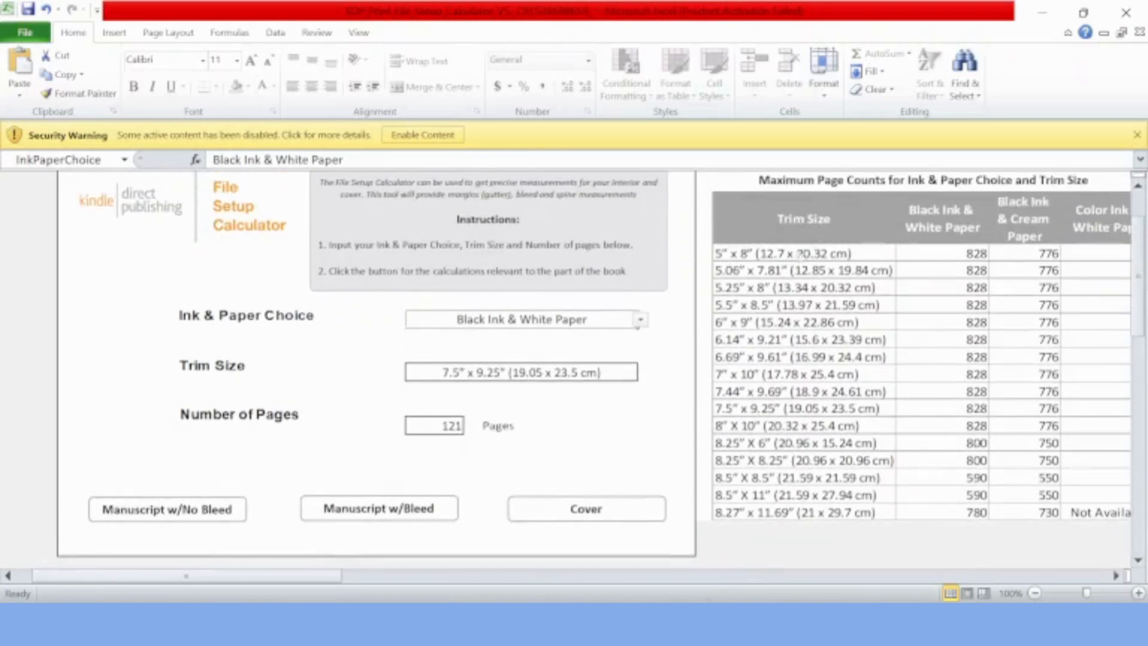
click(641, 324)
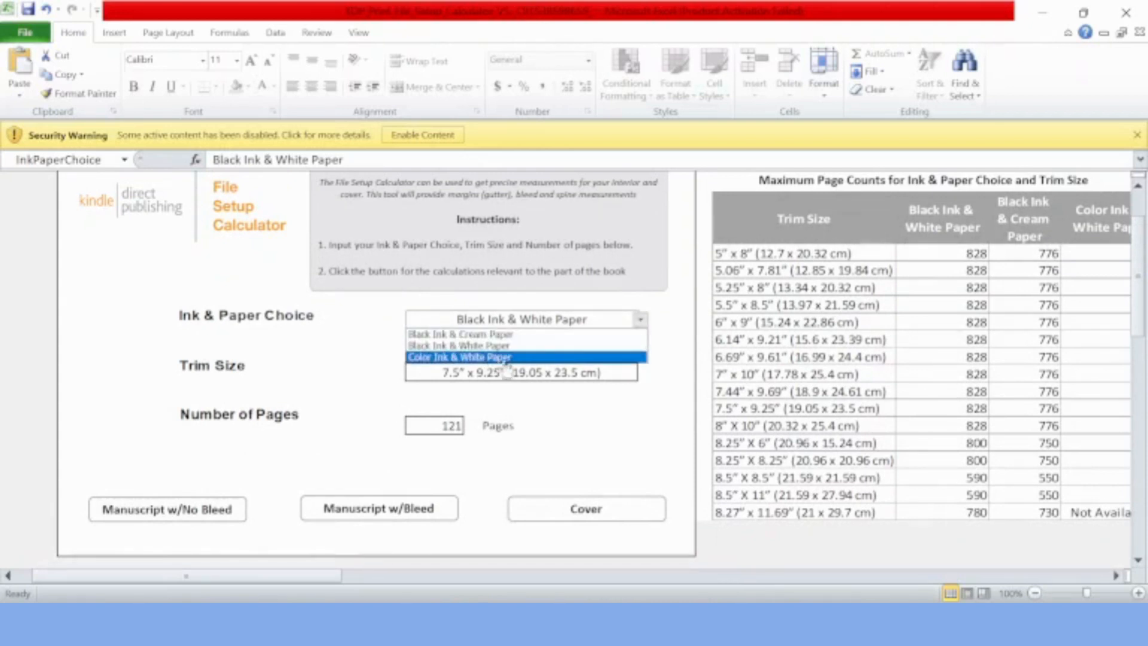
click(622, 412)
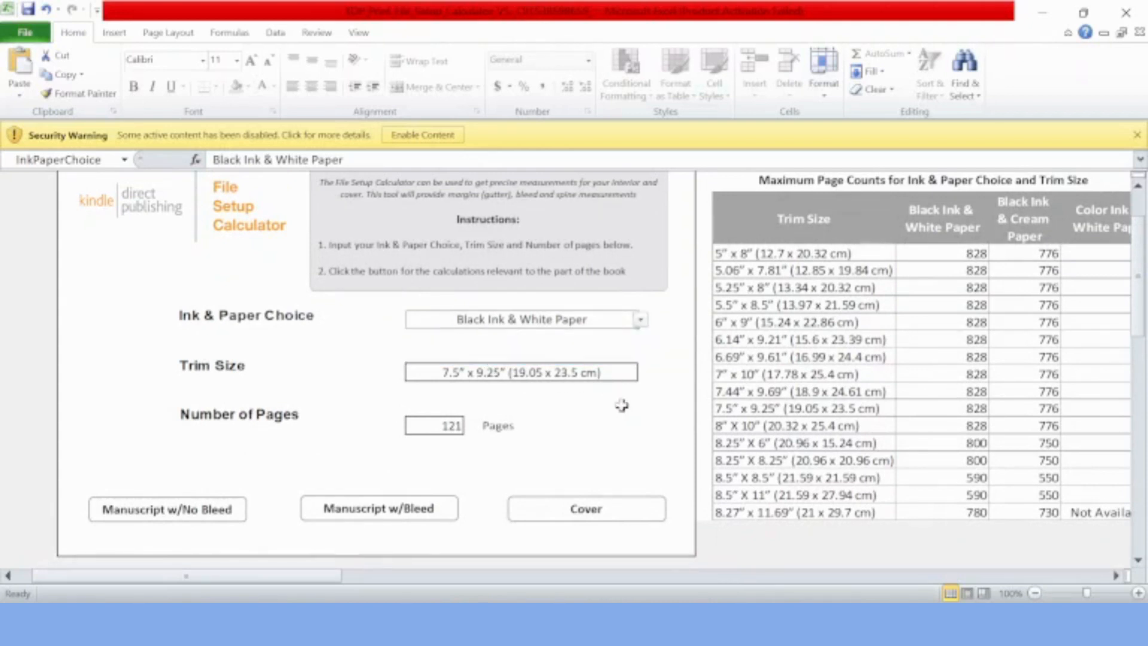
click(626, 375)
click(640, 374)
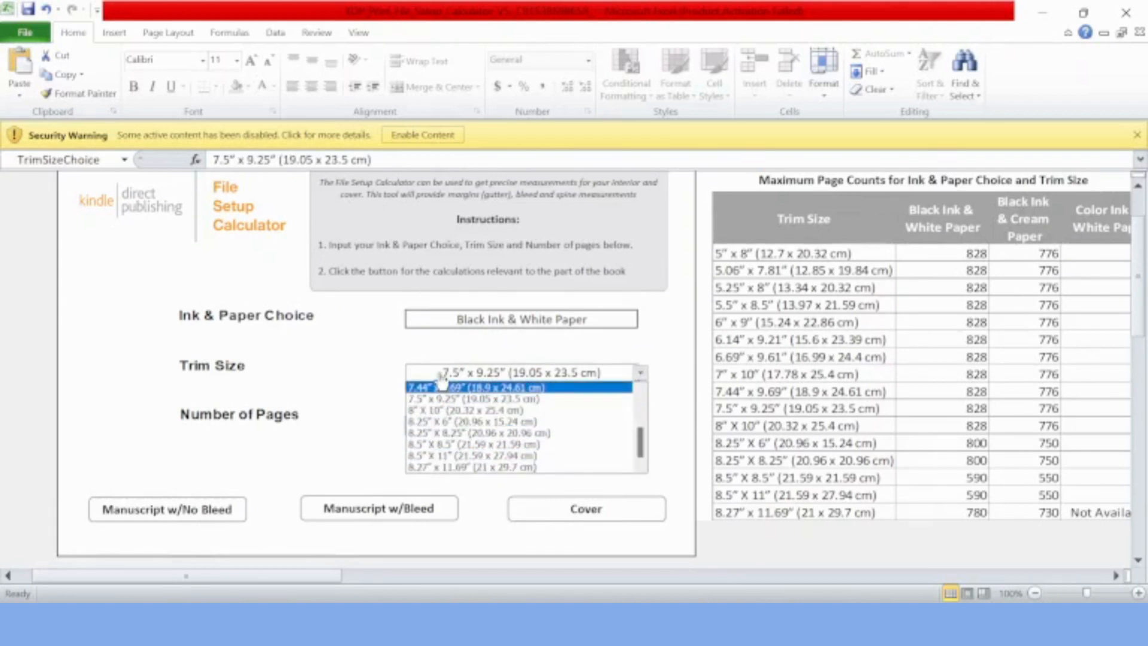
click(383, 393)
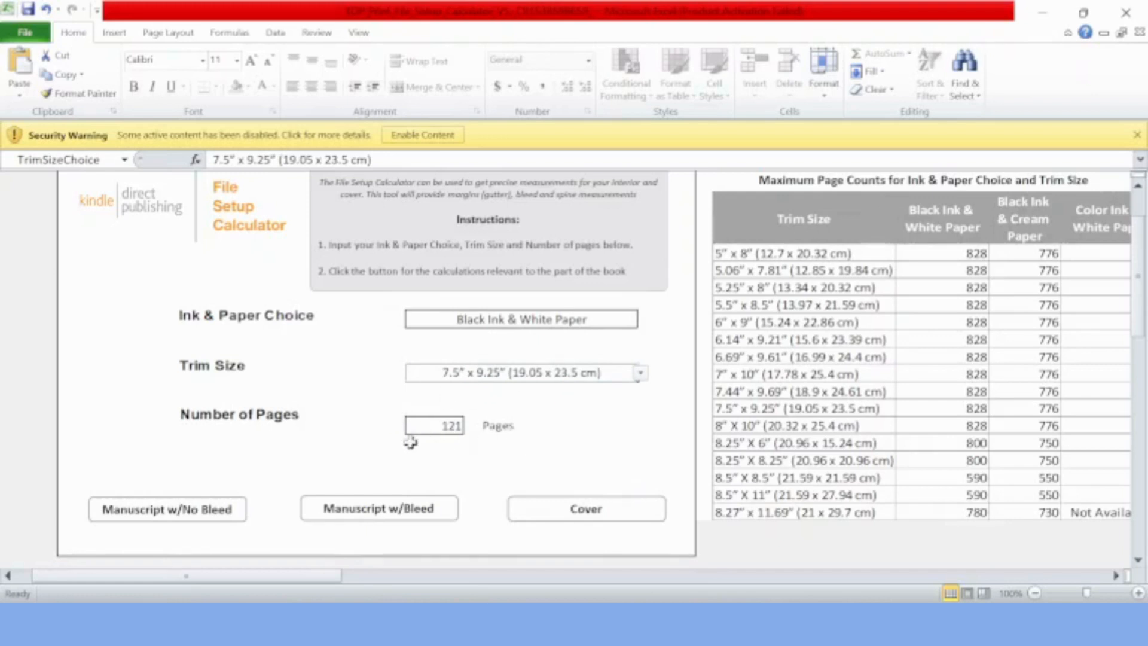
click(586, 513)
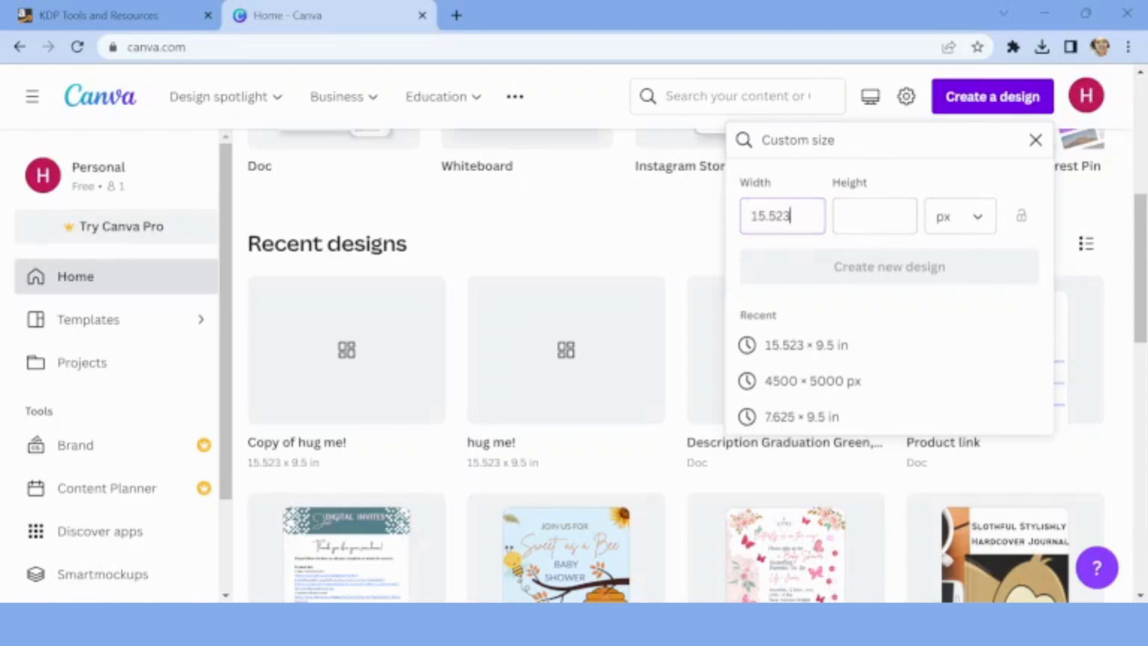
- Set the custom design's measurement unit to inches
key(Tab)
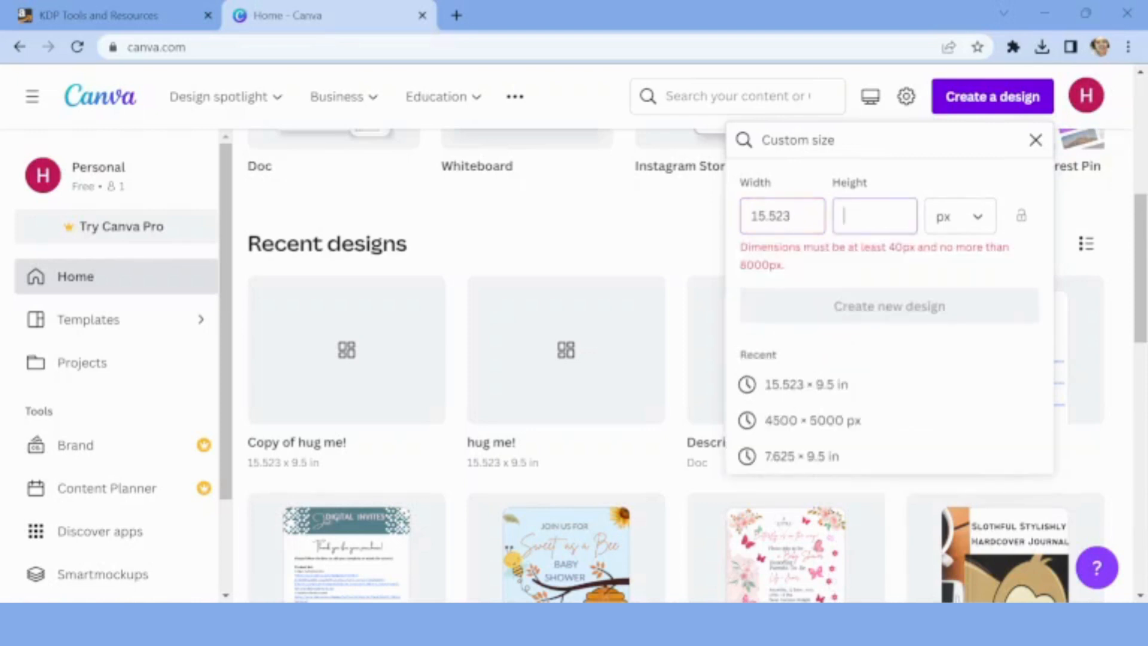
click(974, 218)
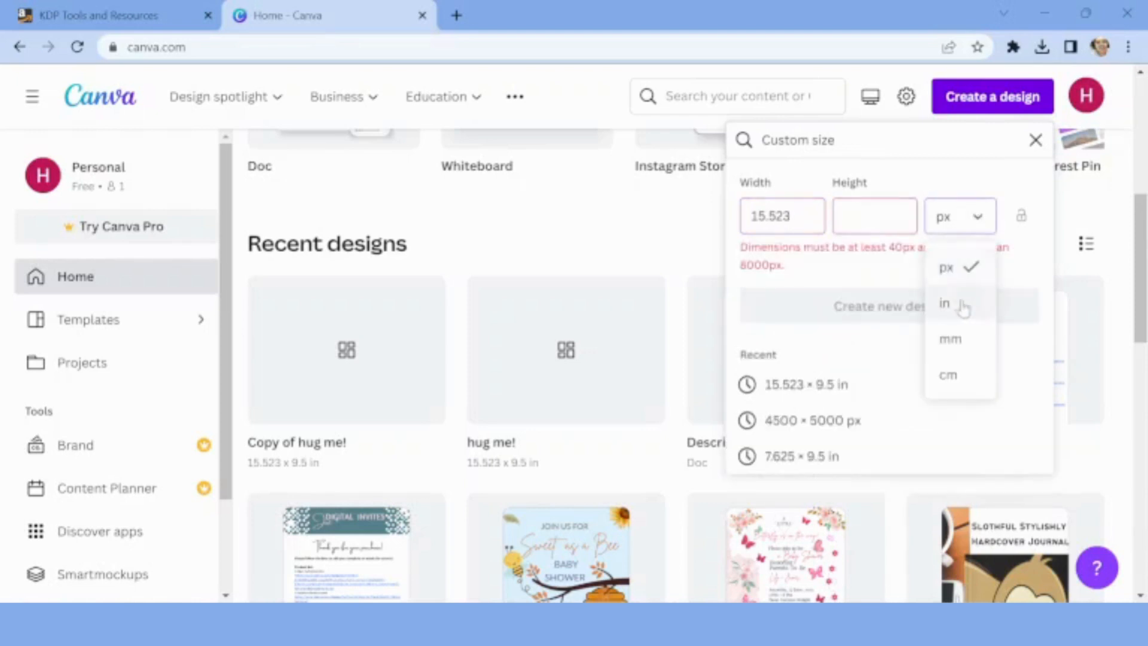
click(945, 304)
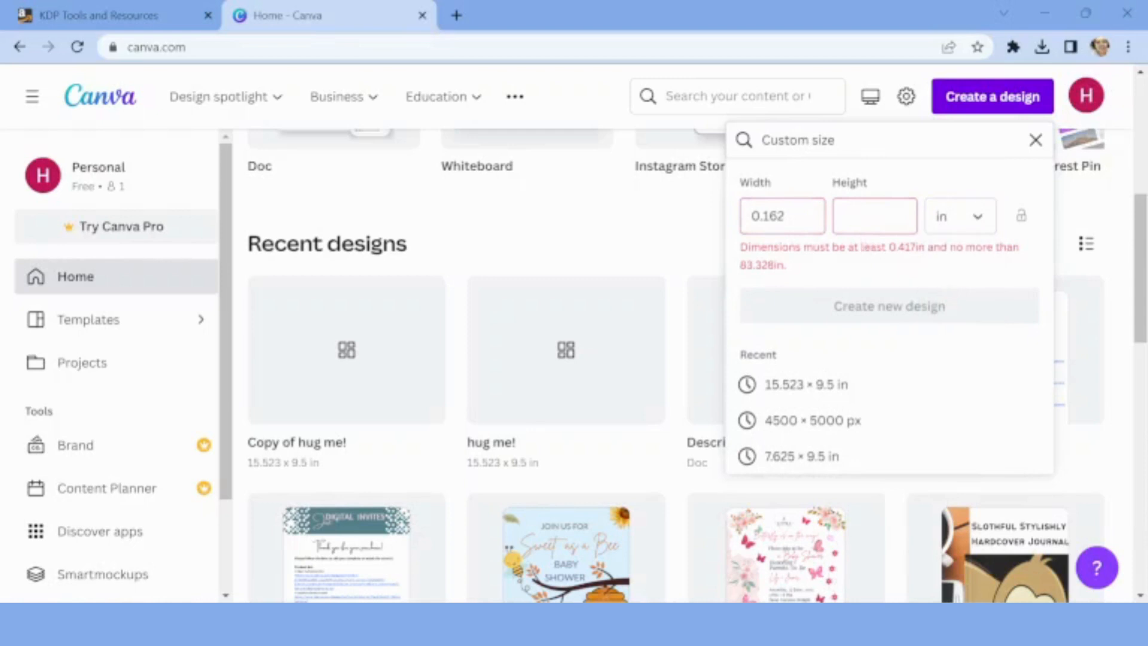
- Set the custom size to 15.523 in wide by 9.5 in high and create the new design
click(784, 216)
key(BackSpace)
key(BackSpace)
key(BackSpace)
key(BackSpace)
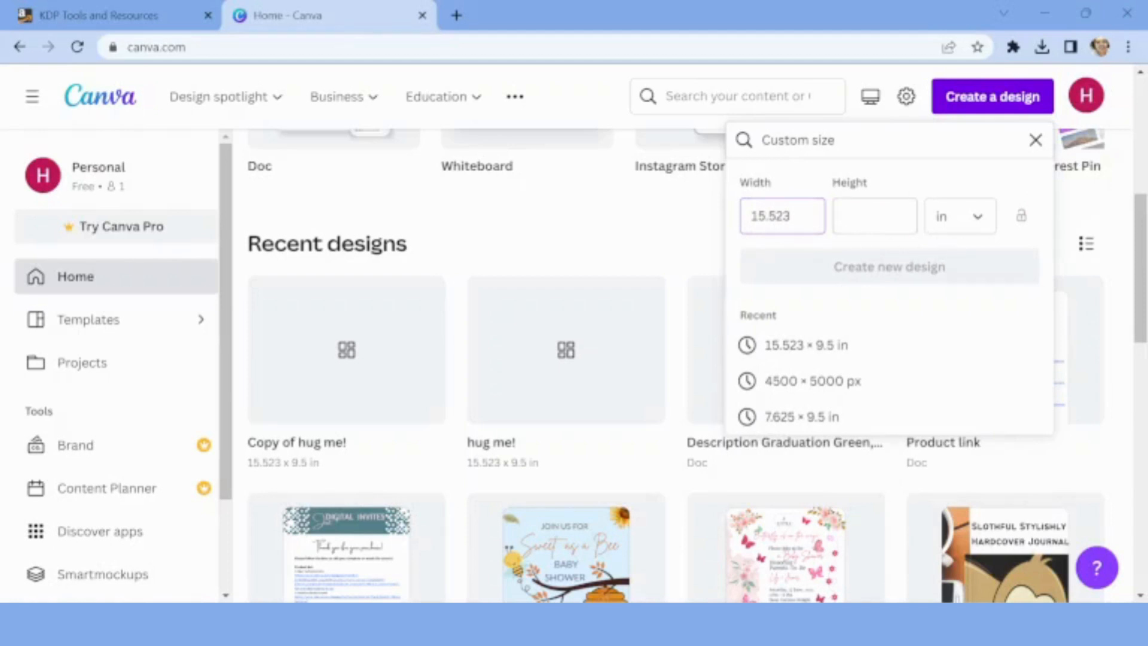
click(843, 216)
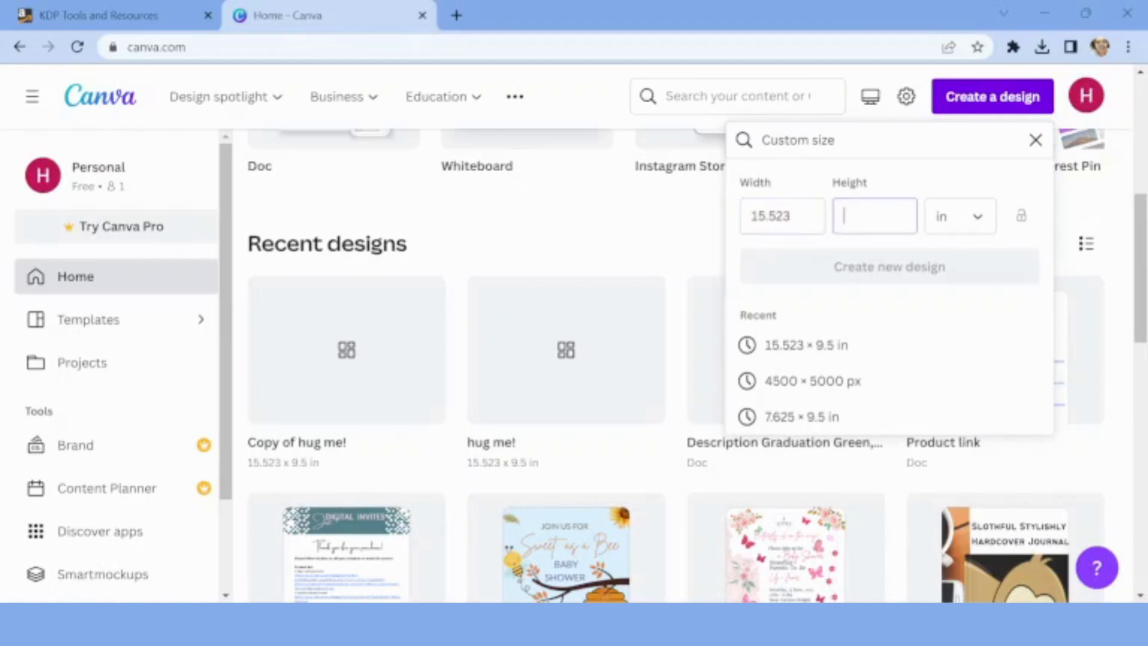
text(9.5)
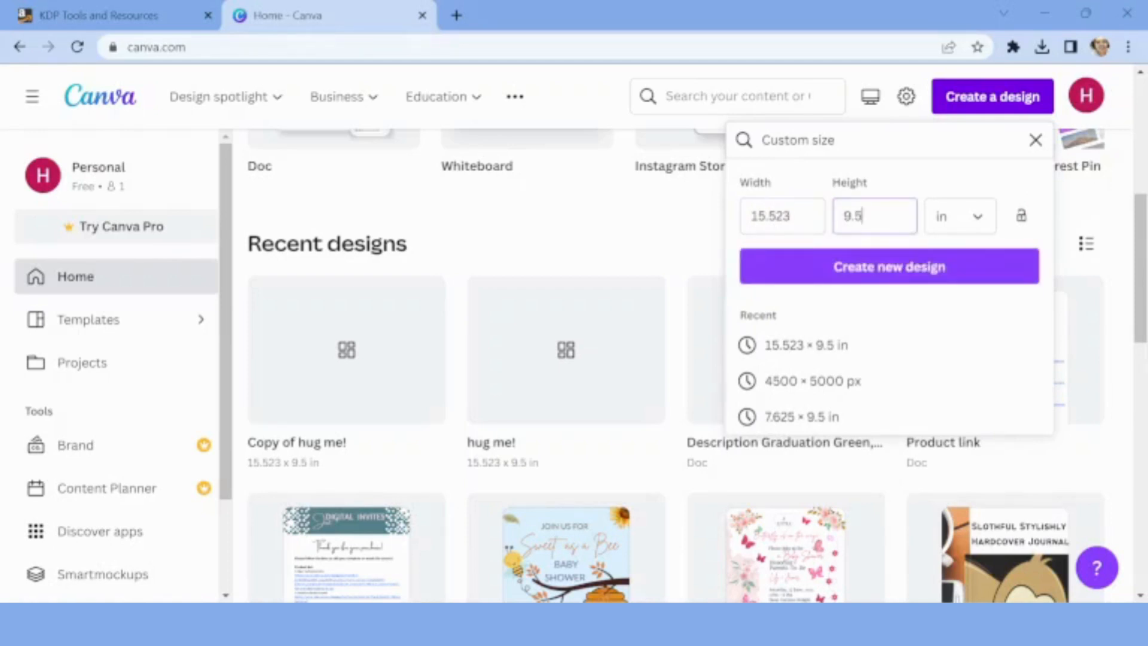
click(858, 270)
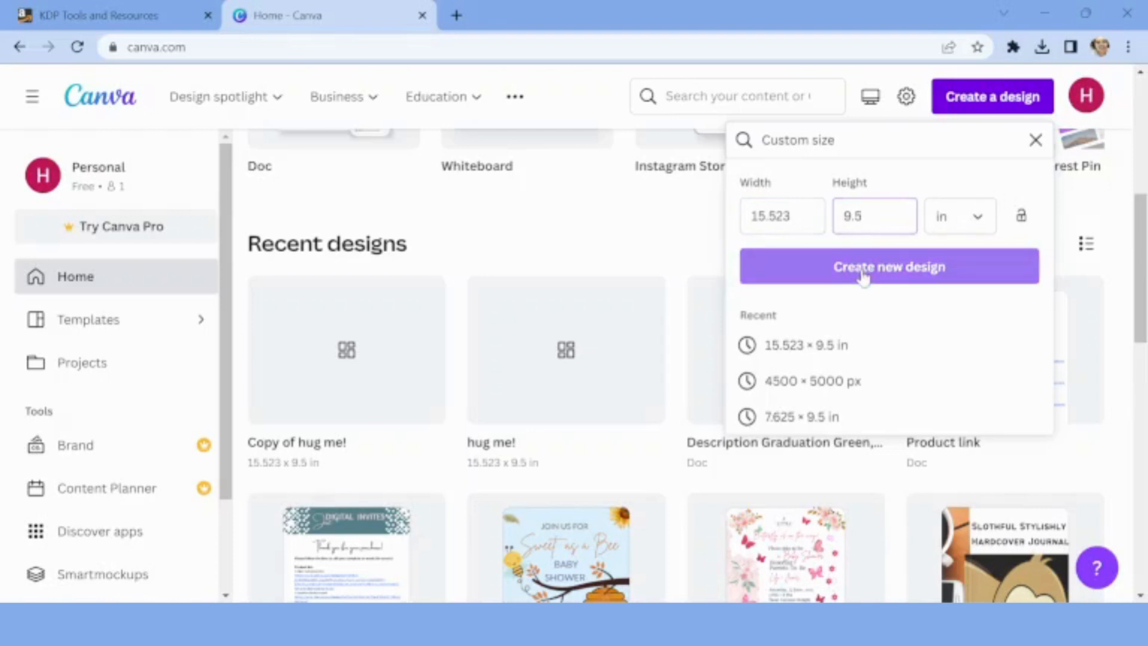
click(863, 271)
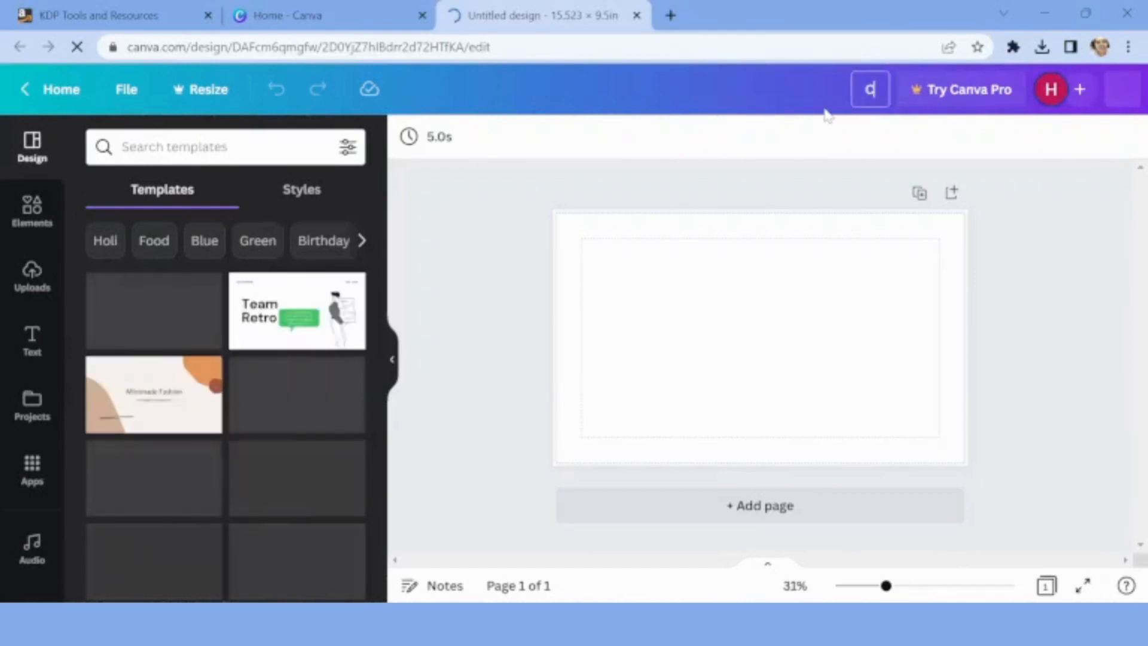
- Title the new design "Composition notebook cover"
text(Com)
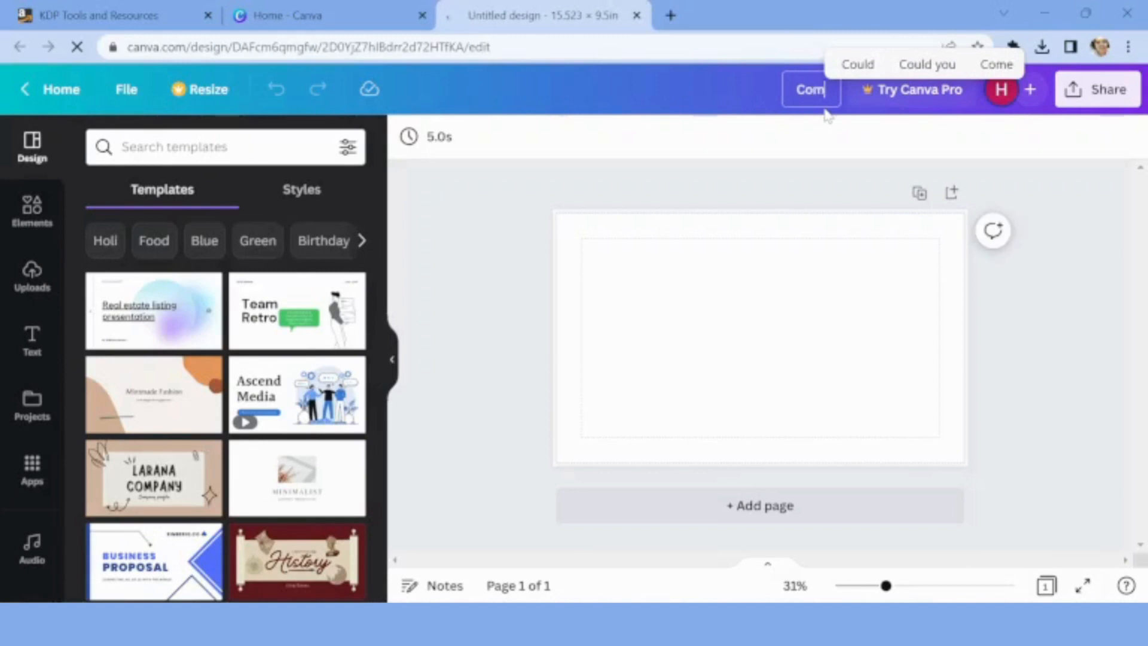
text(position )
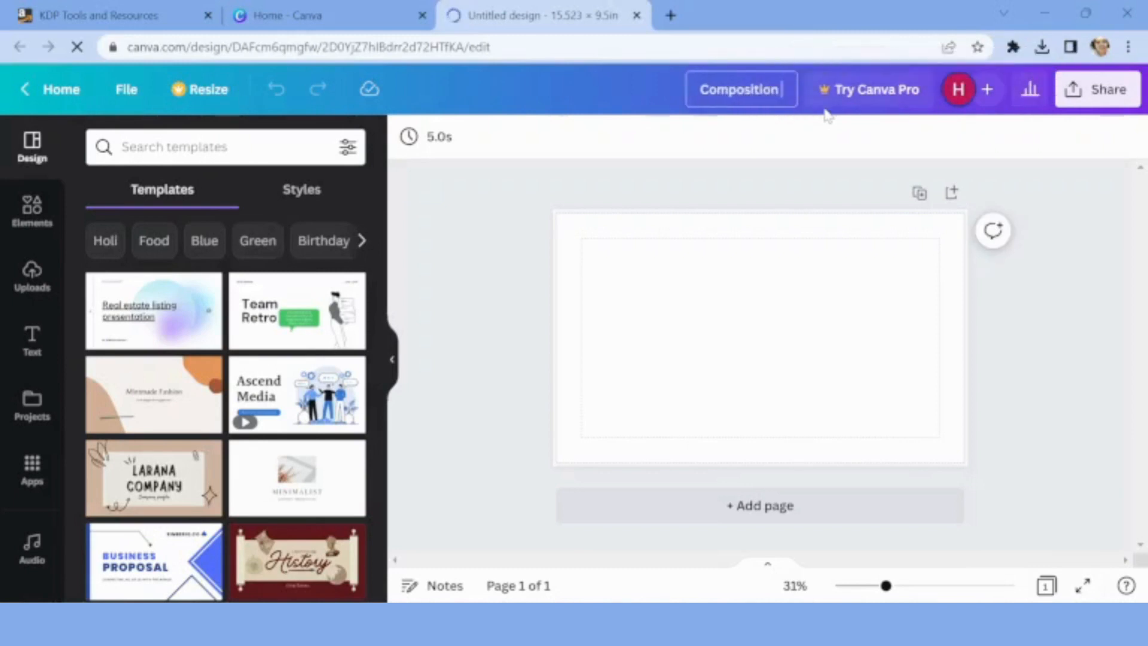
text(notboo)
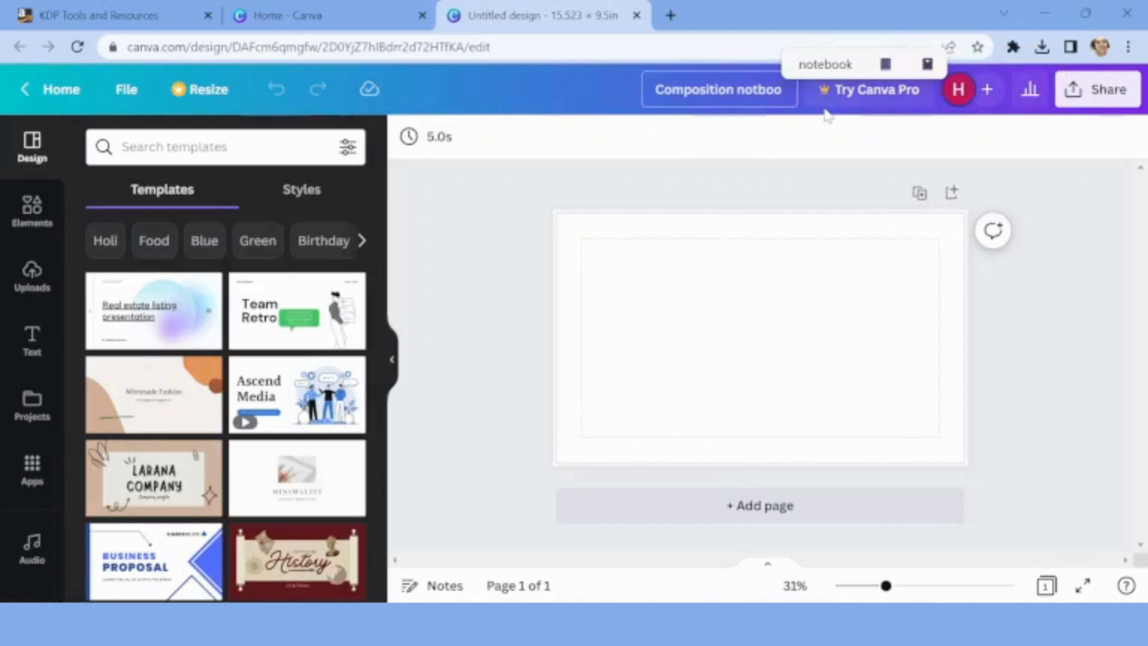
text(k)
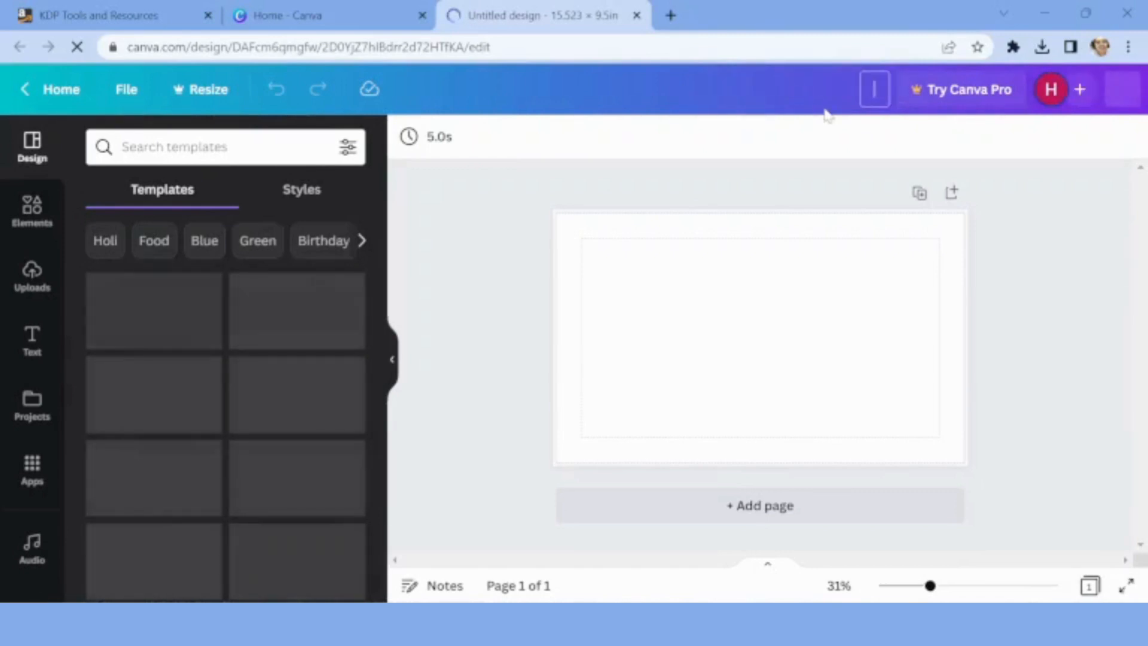
text(Co)
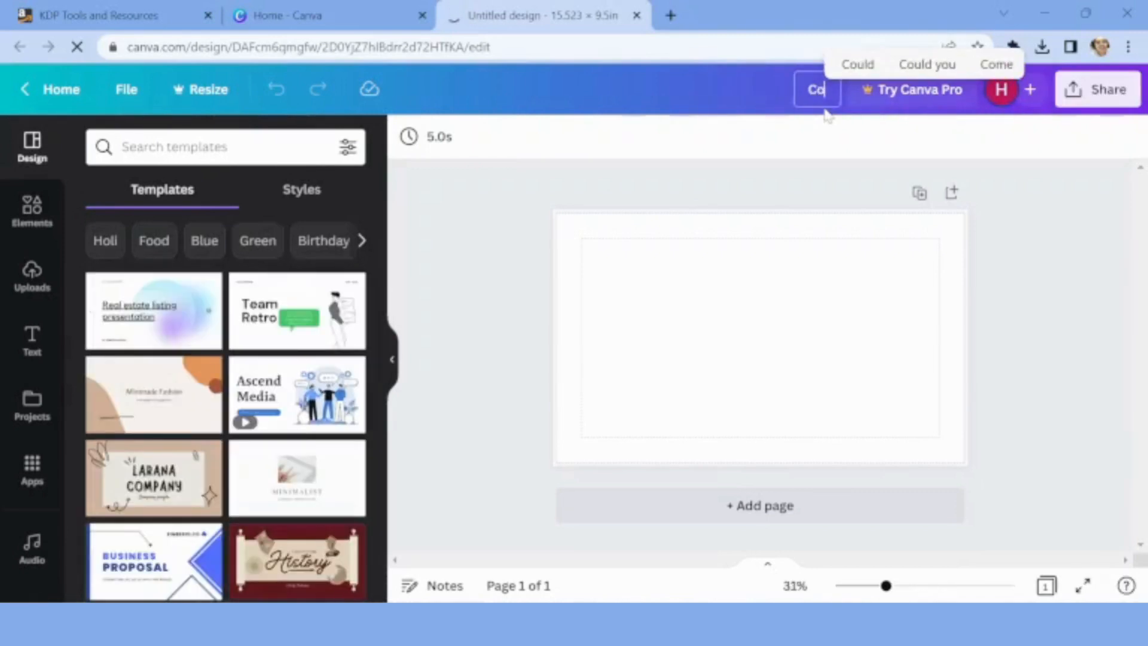
text(mposi)
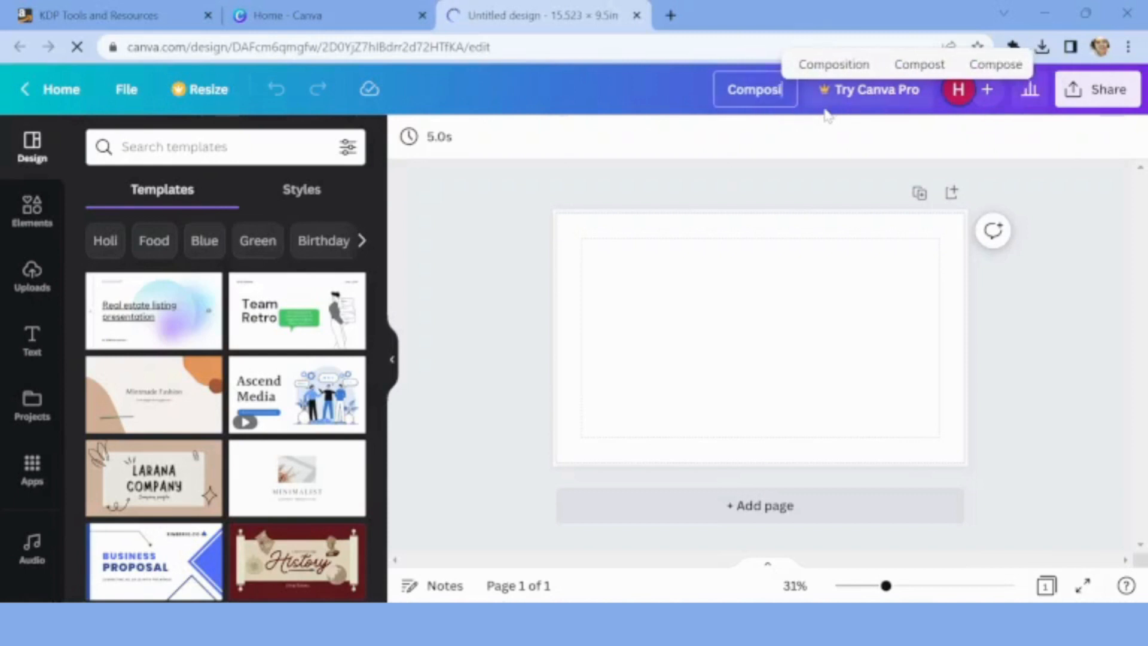
text(tion)
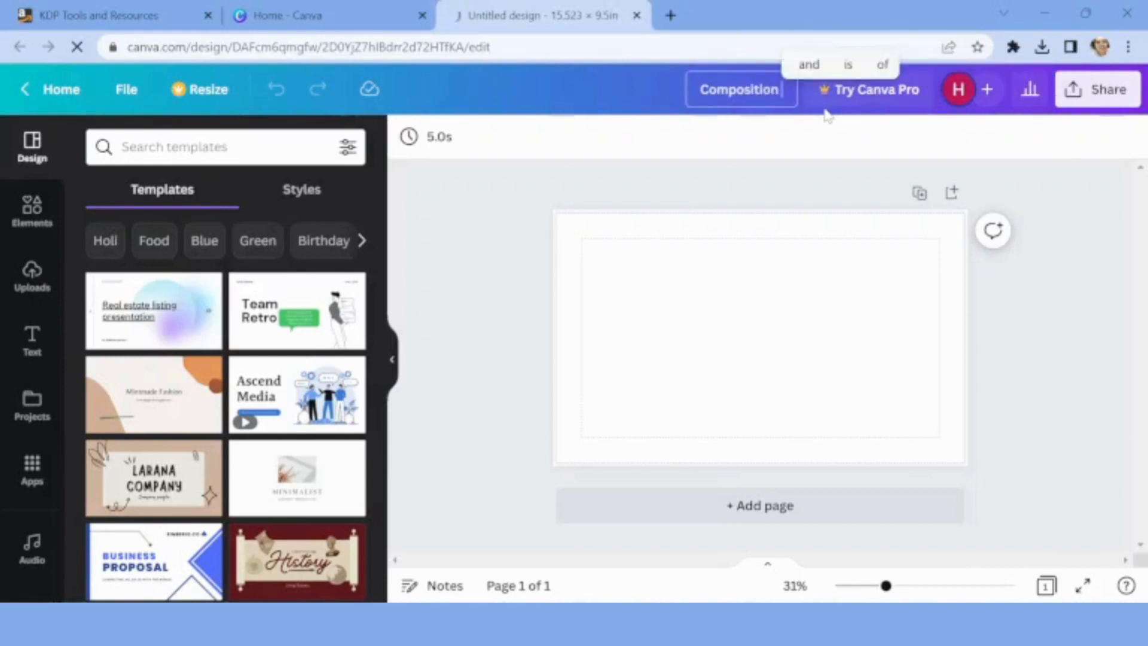
text( notebook cover)
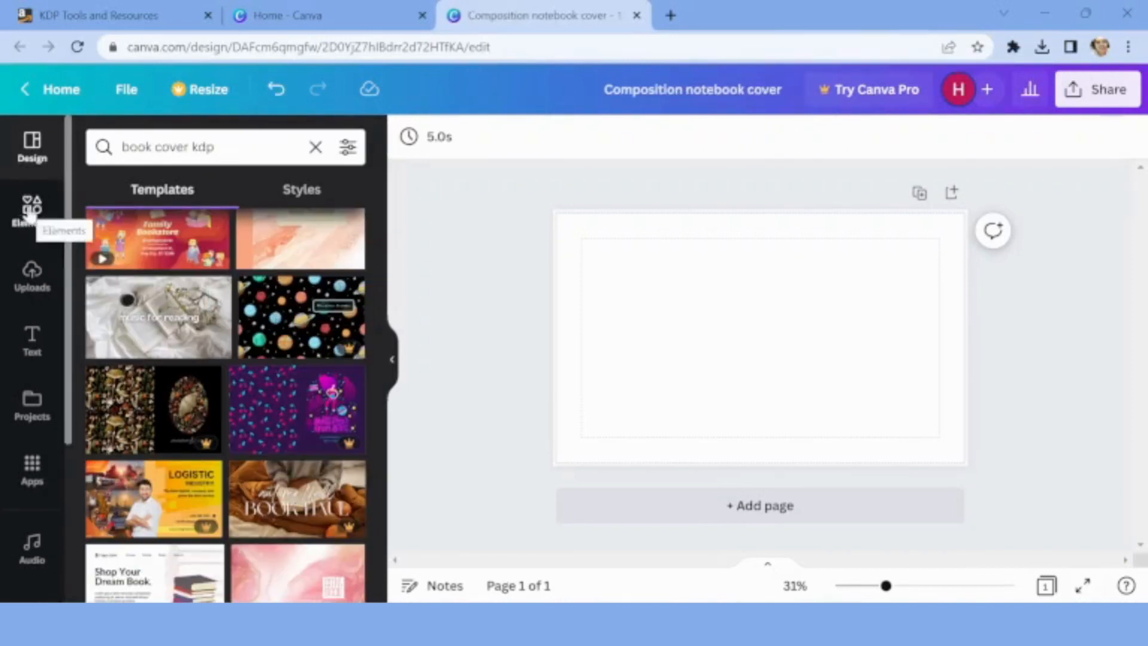
- Search the design elements for "funny cartoon animals"
click(30, 211)
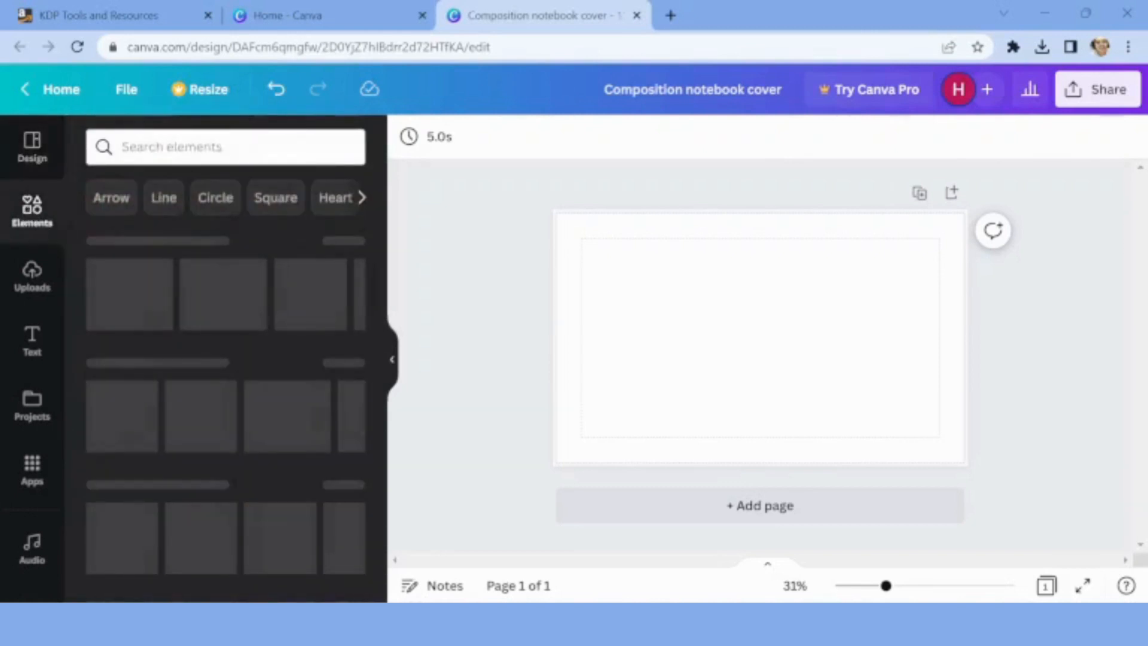
click(225, 146)
text(f)
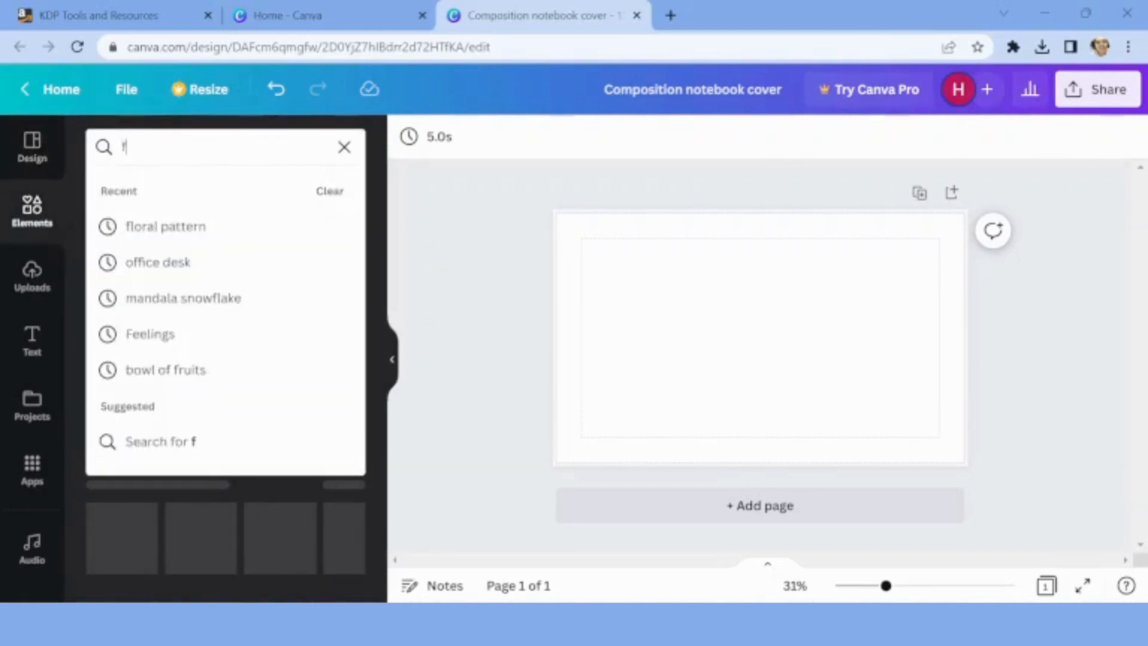
text(unn)
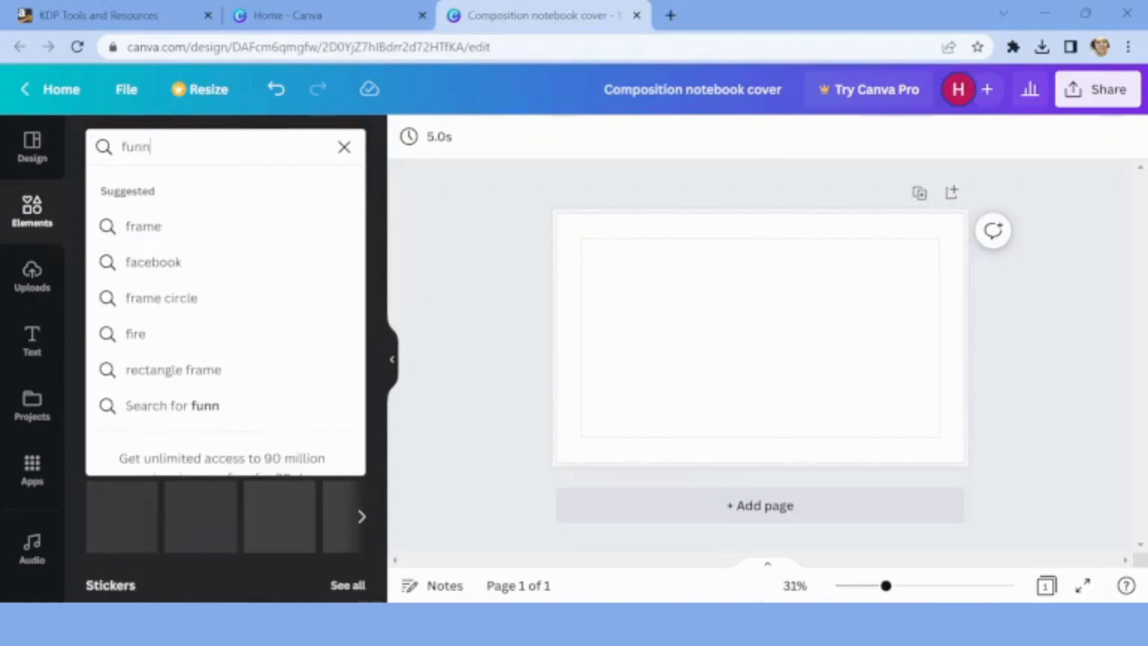
text(y cartoon)
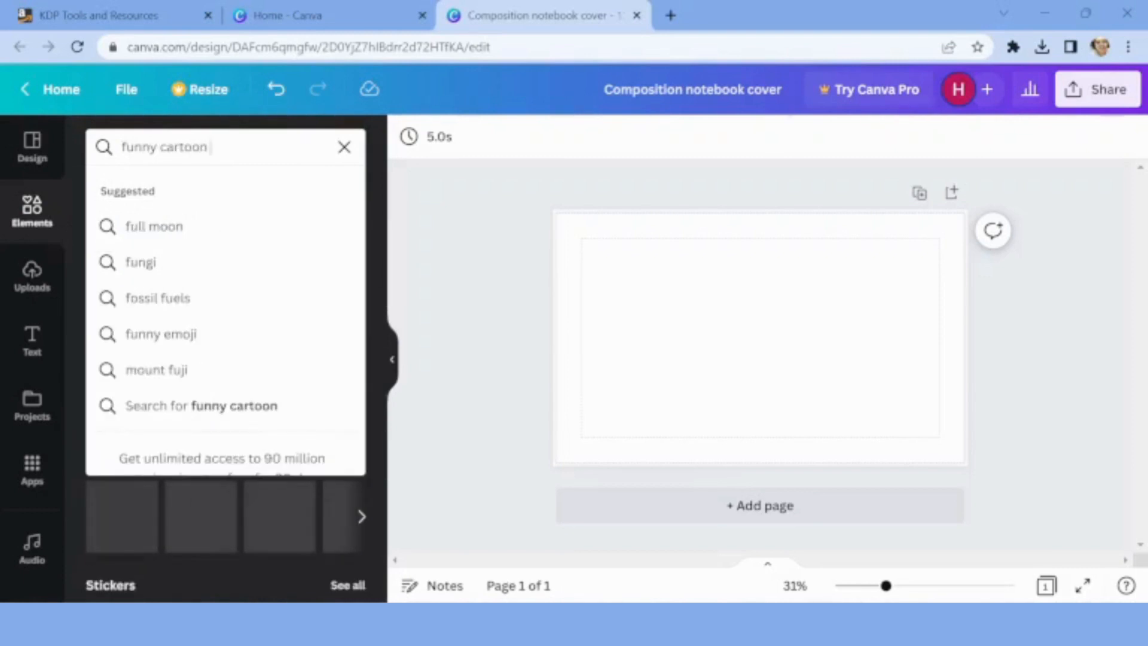
text( anima)
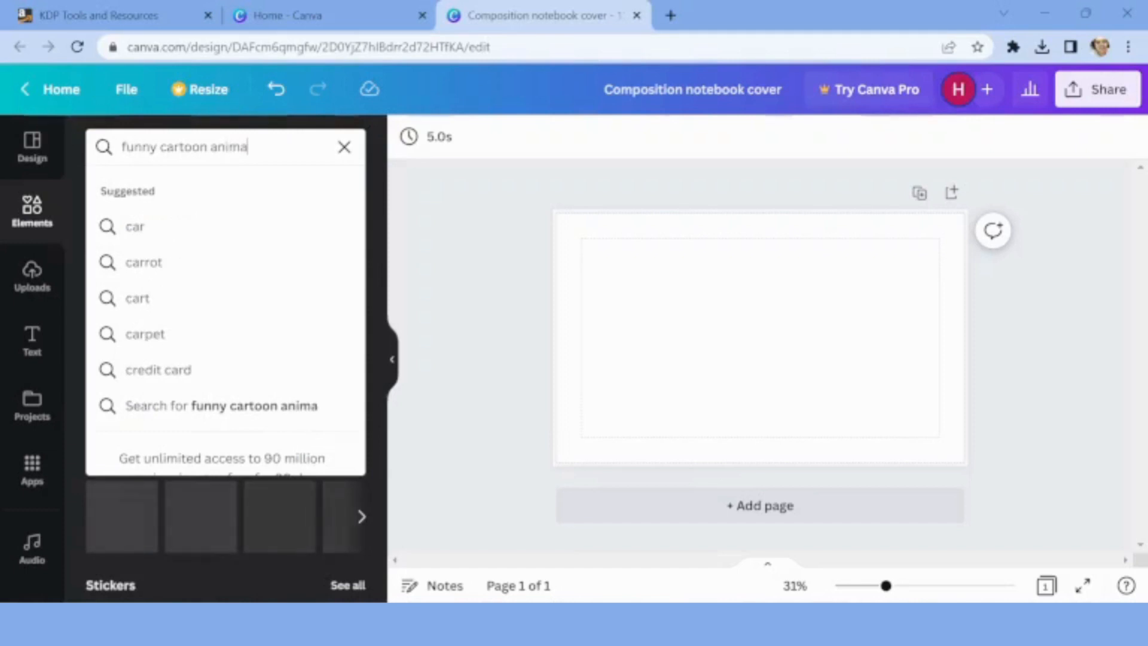
text(ls)
key(Return)
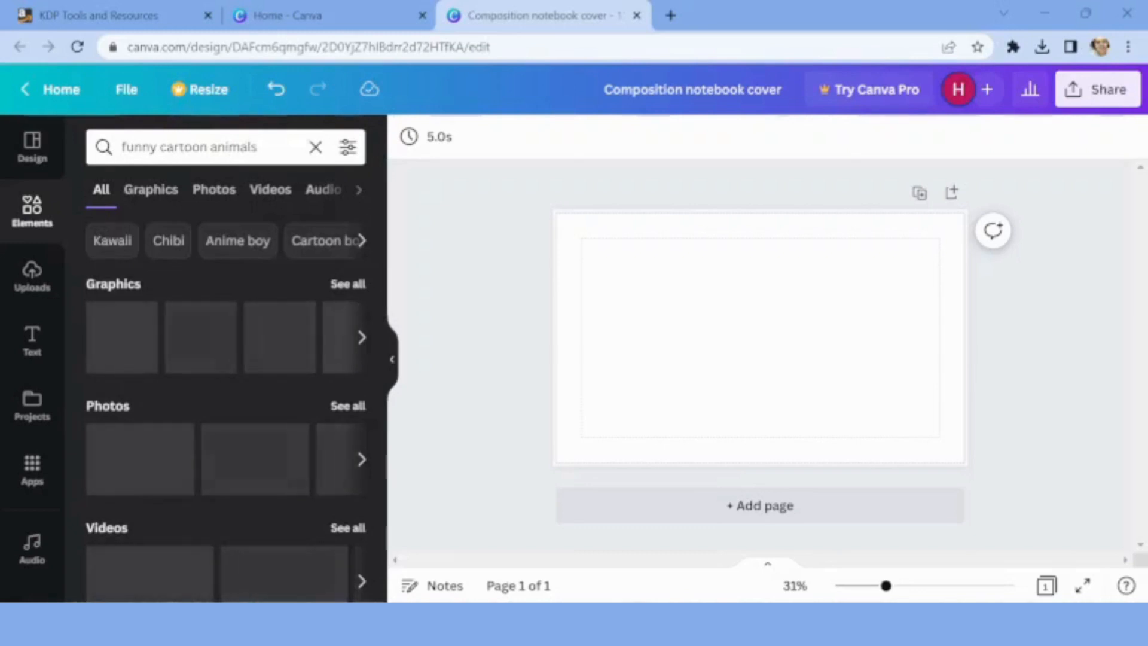
- Add the mint-green "Bold Cartoons Animals Llama Full" graphic from the "cartoon animals" results to the page
click(32, 145)
click(31, 210)
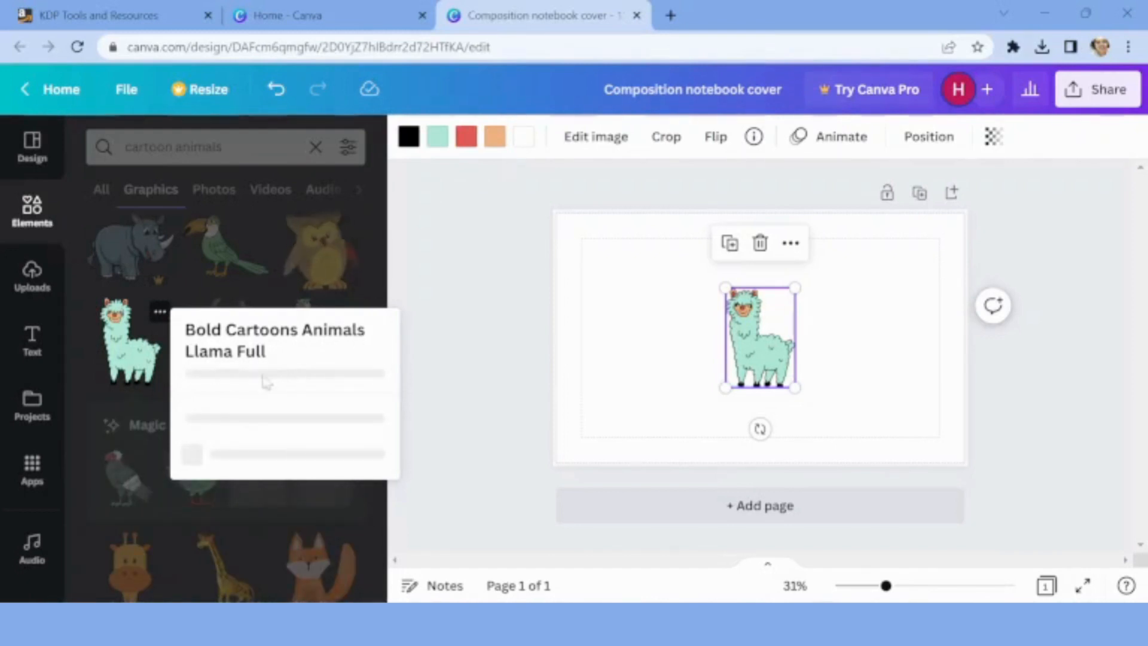
click(430, 306)
click(430, 306)
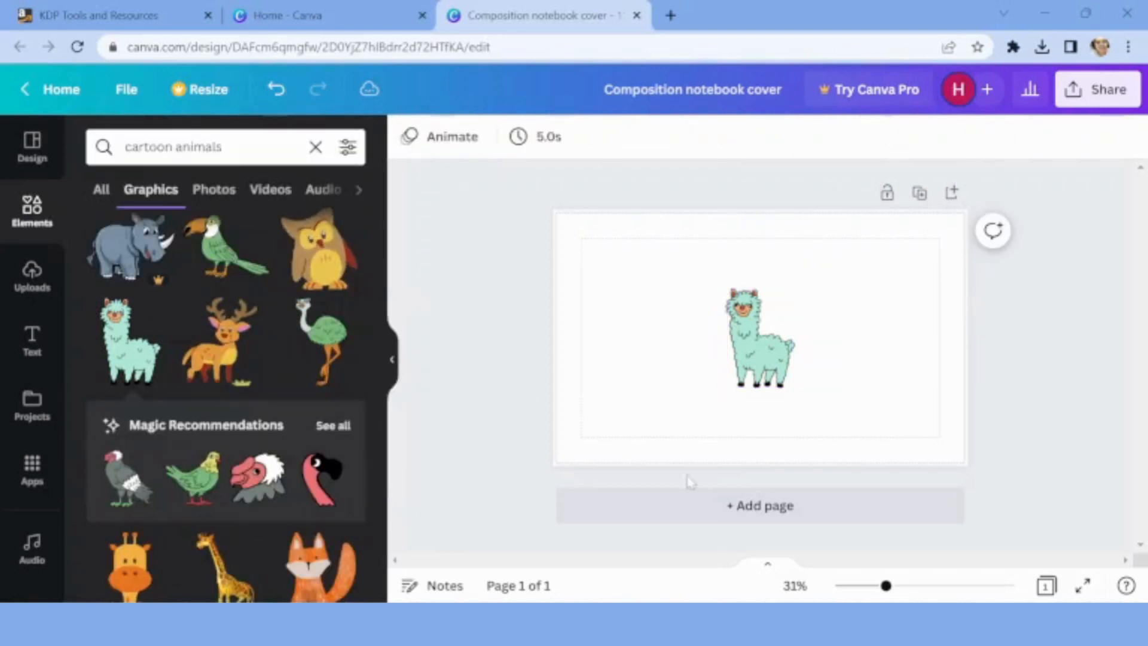
- Move the llama to the right half of the page and recolor its mint-green coat to cream #FFEDD7
click(765, 346)
drag(765, 346, 888, 363)
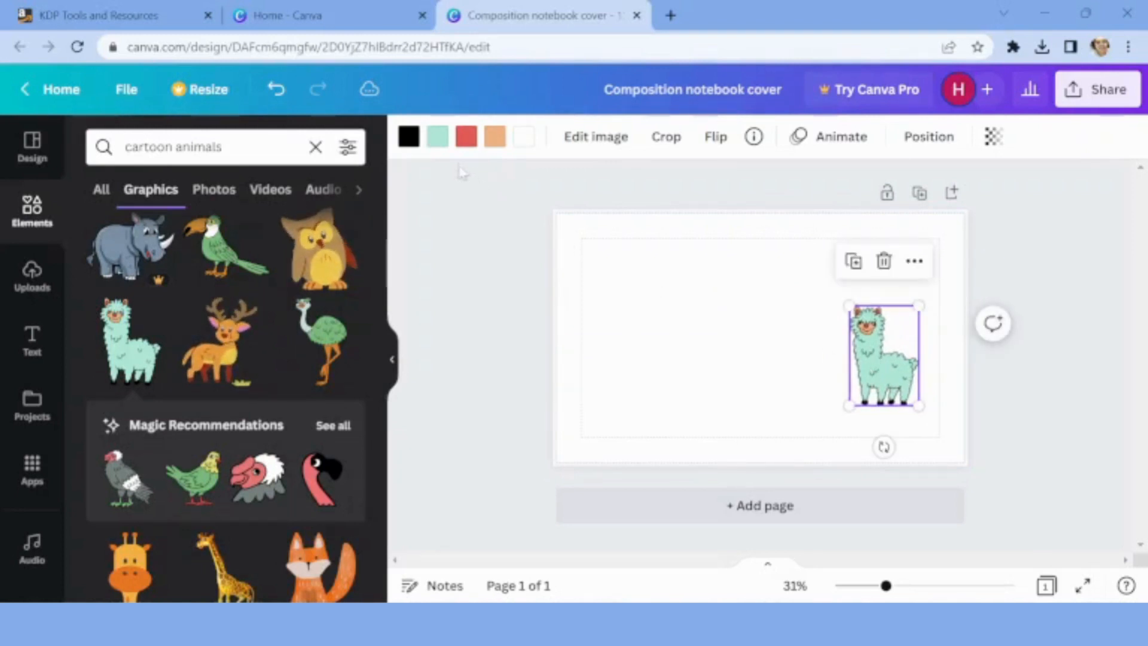
click(438, 143)
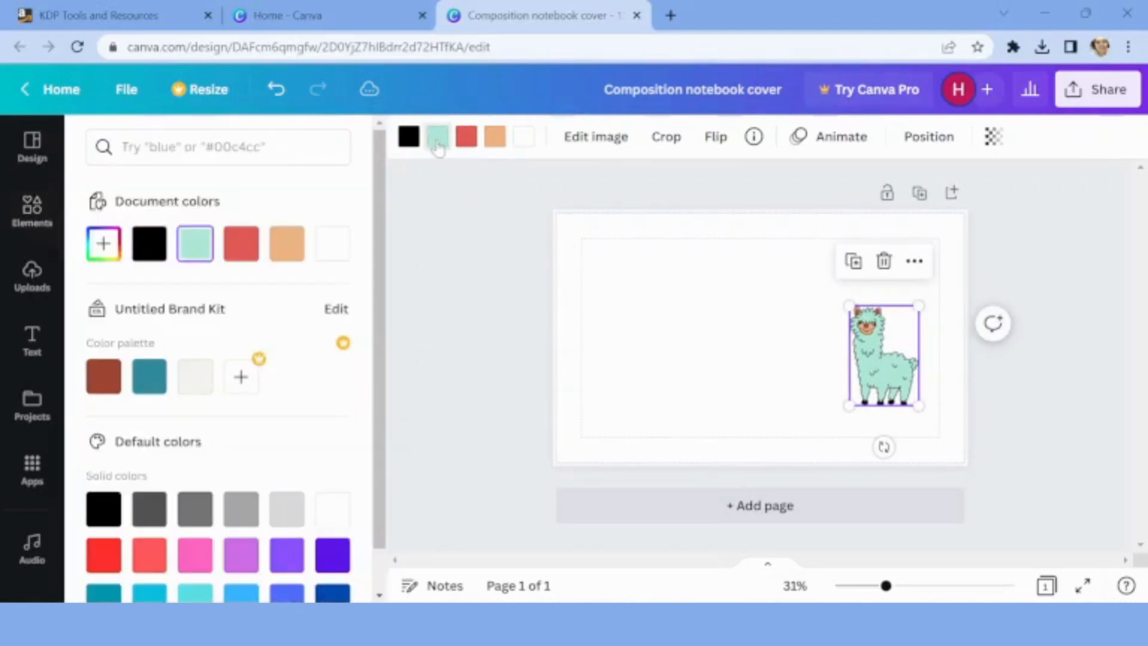
click(437, 144)
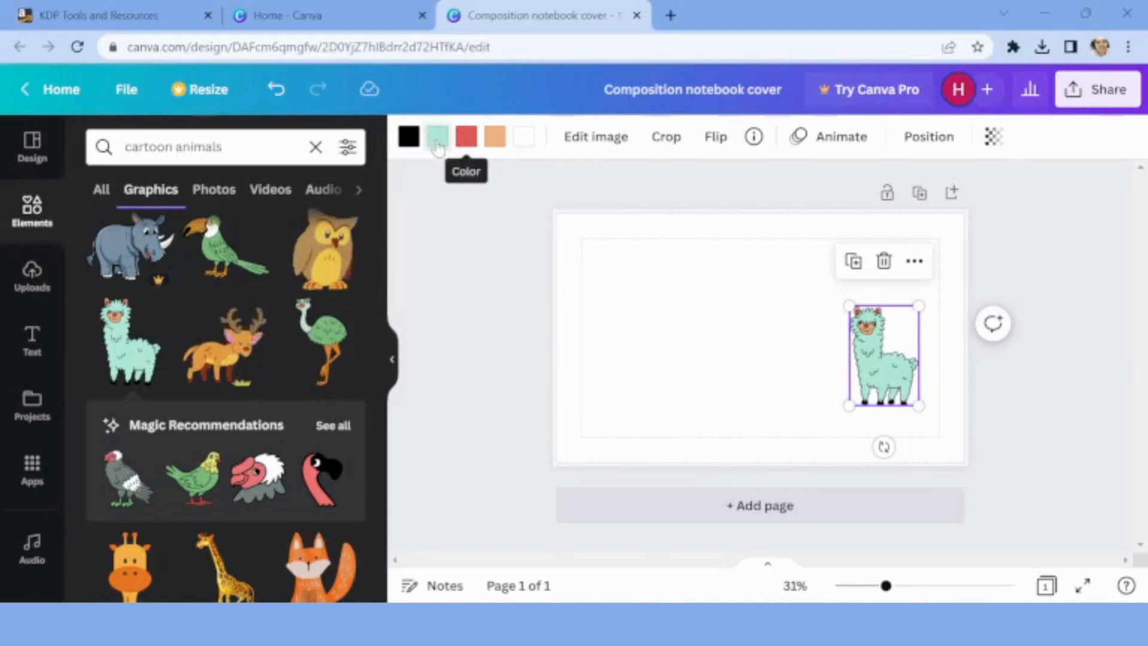
click(437, 143)
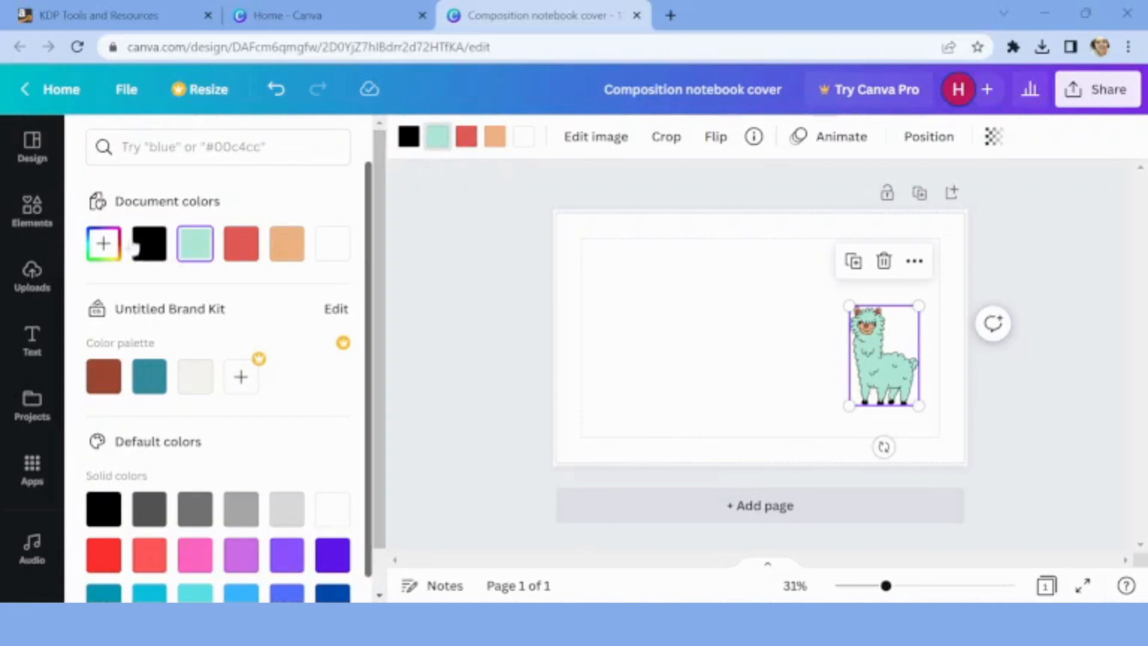
click(96, 256)
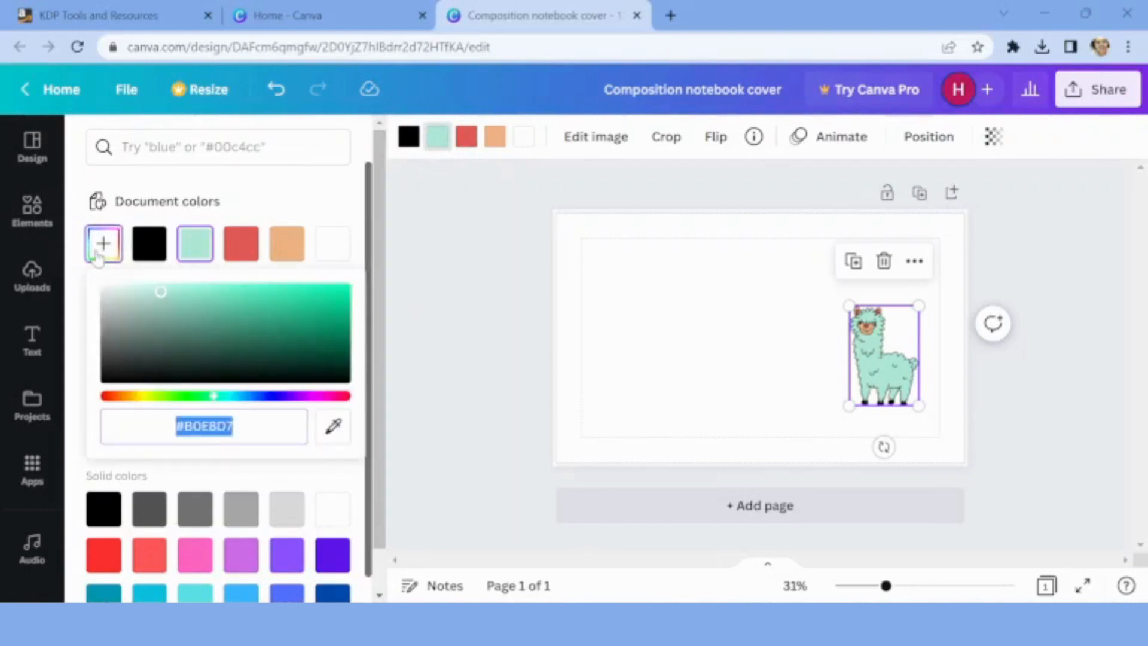
click(127, 399)
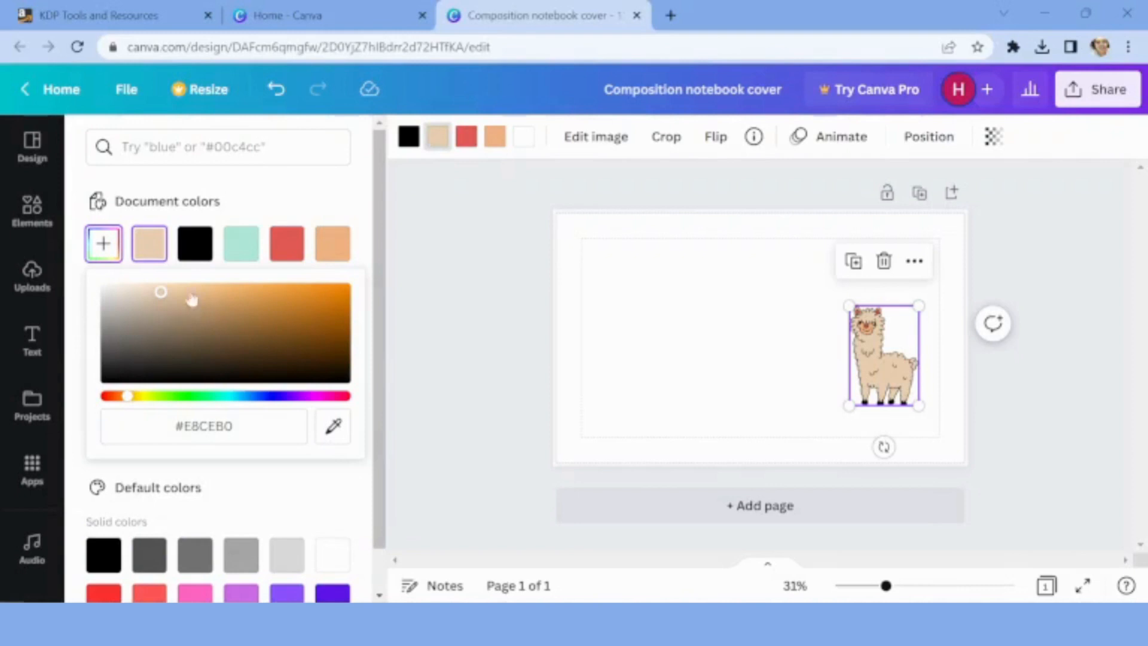
drag(160, 296, 140, 285)
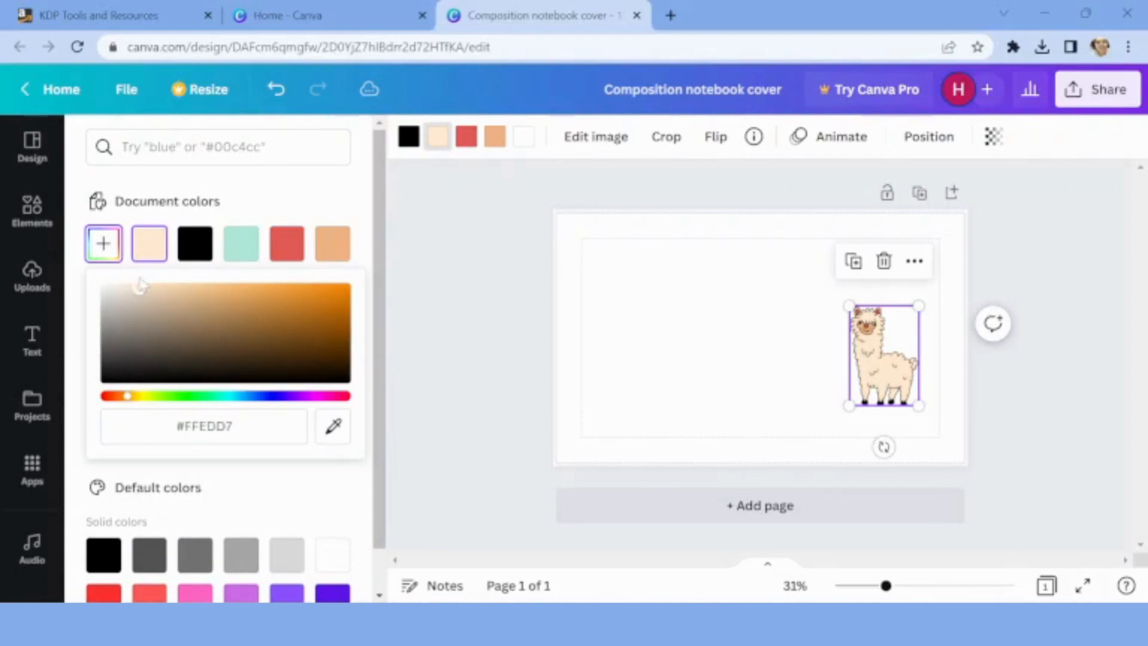
- Recolor the llama's red parts to light pink #FF9893
click(468, 141)
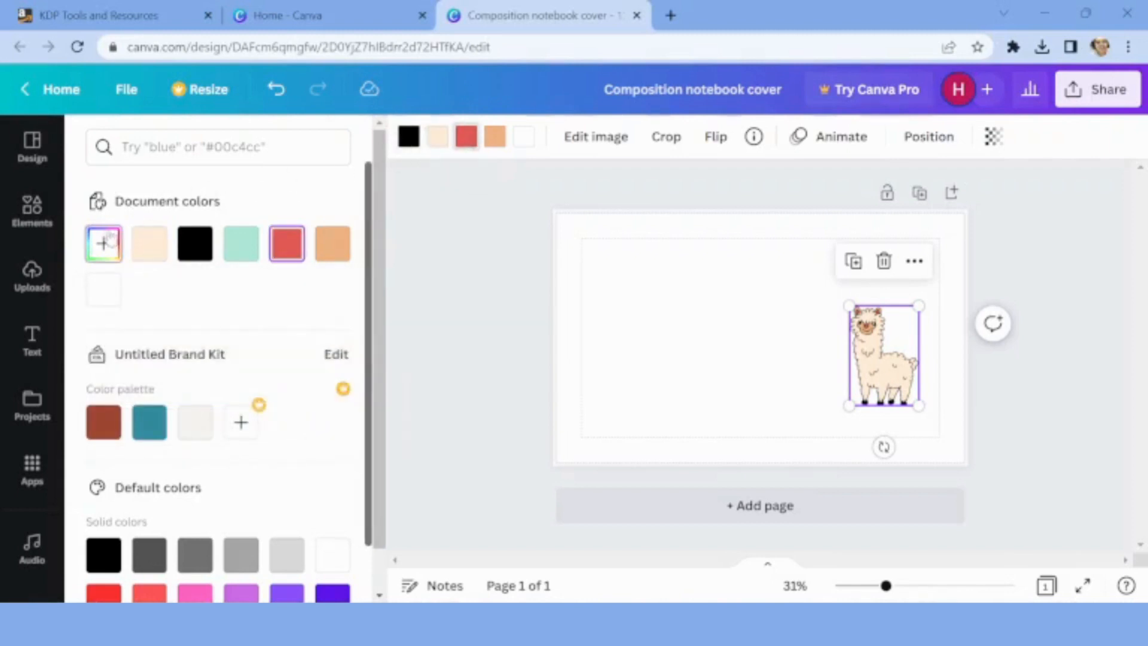
click(91, 243)
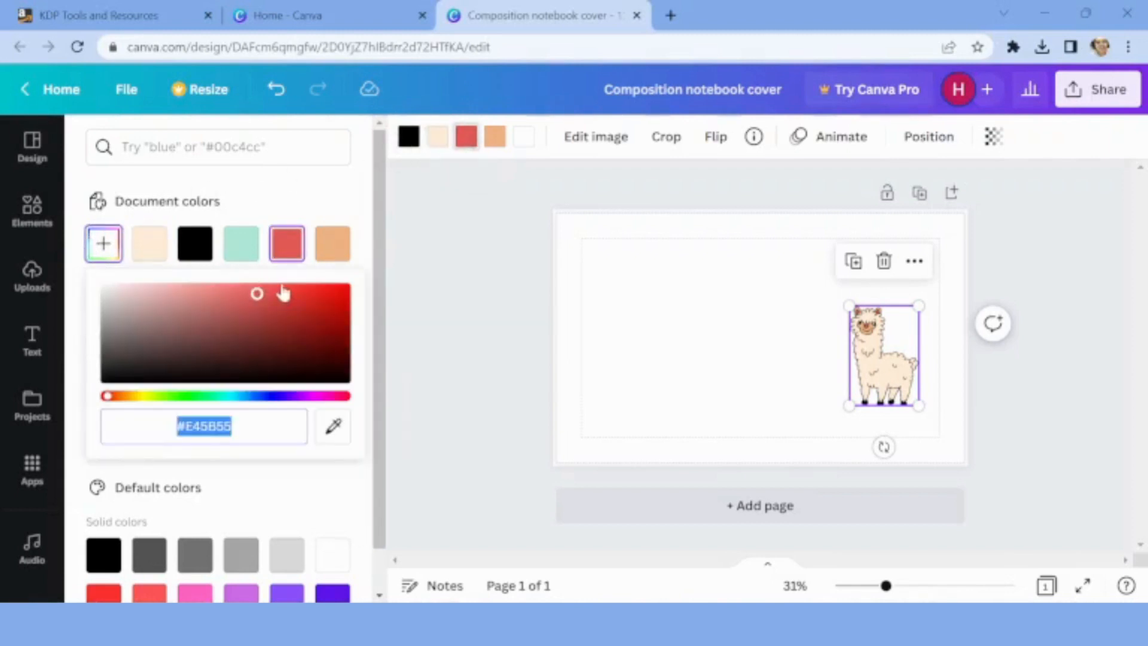
drag(238, 305, 206, 289)
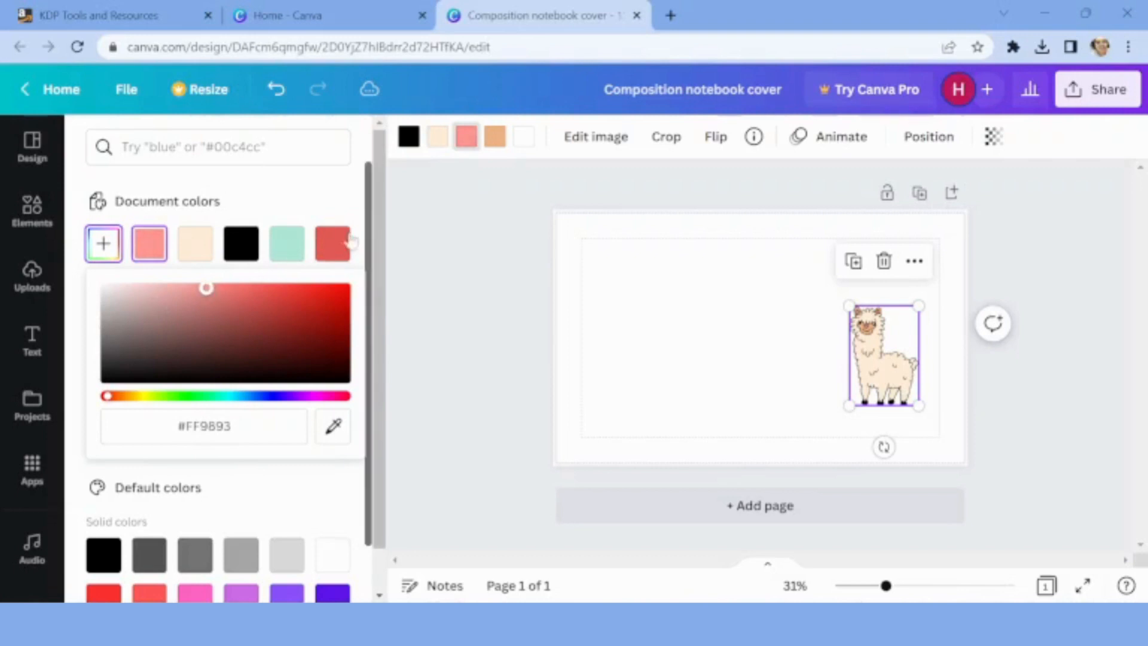
click(474, 318)
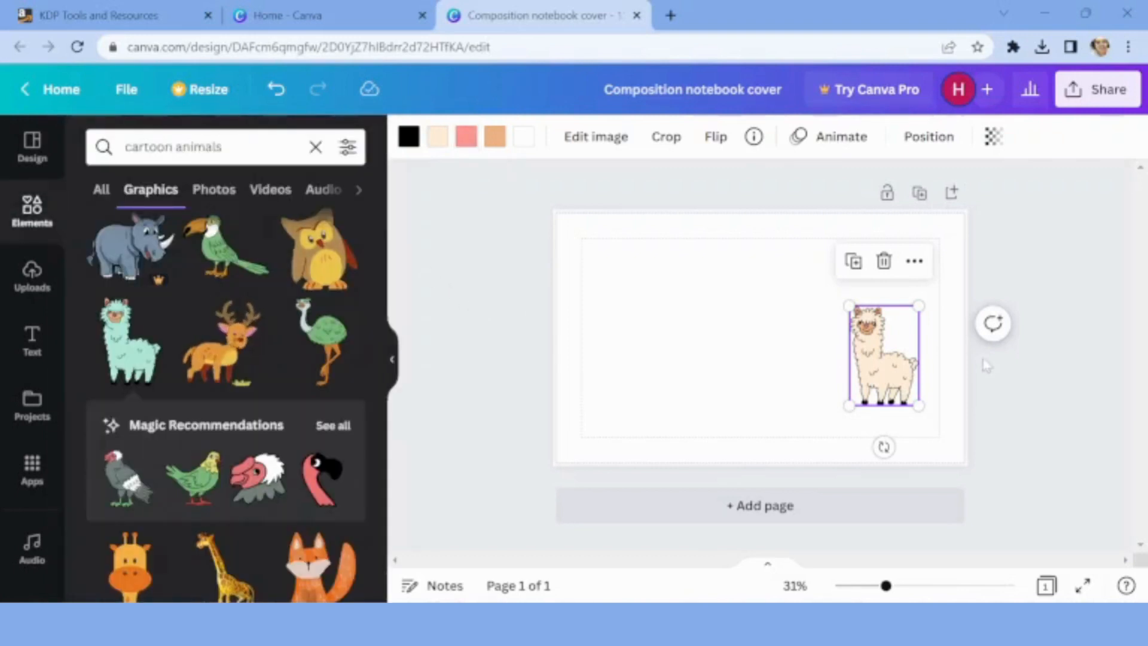
- Set the page's background color to the default light grey
click(712, 411)
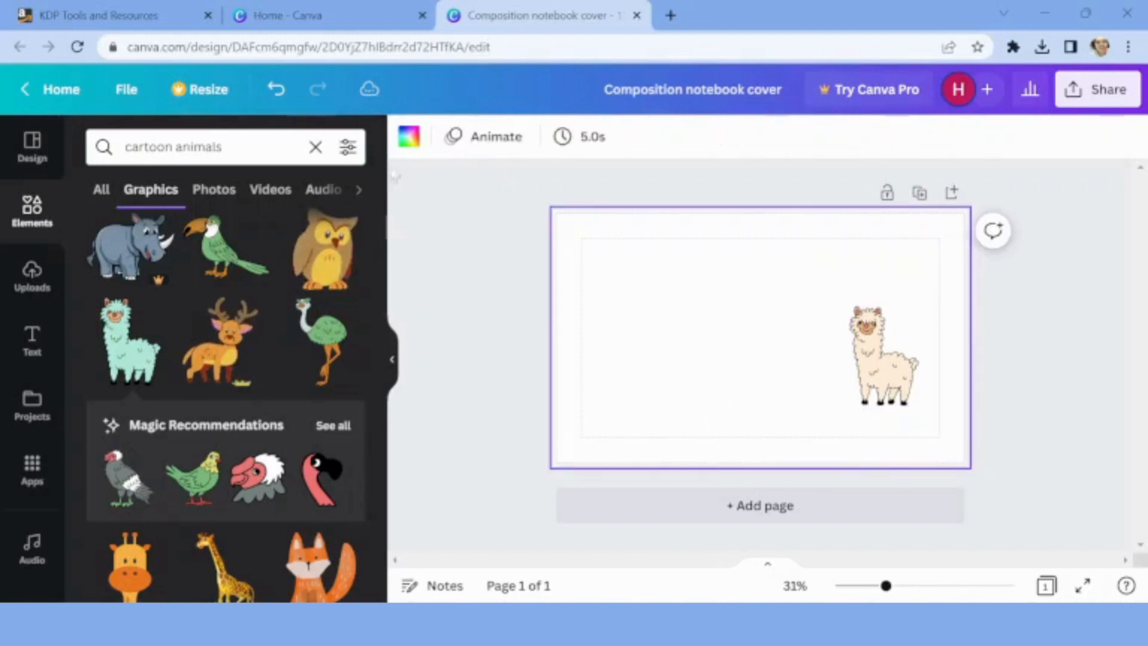
click(405, 147)
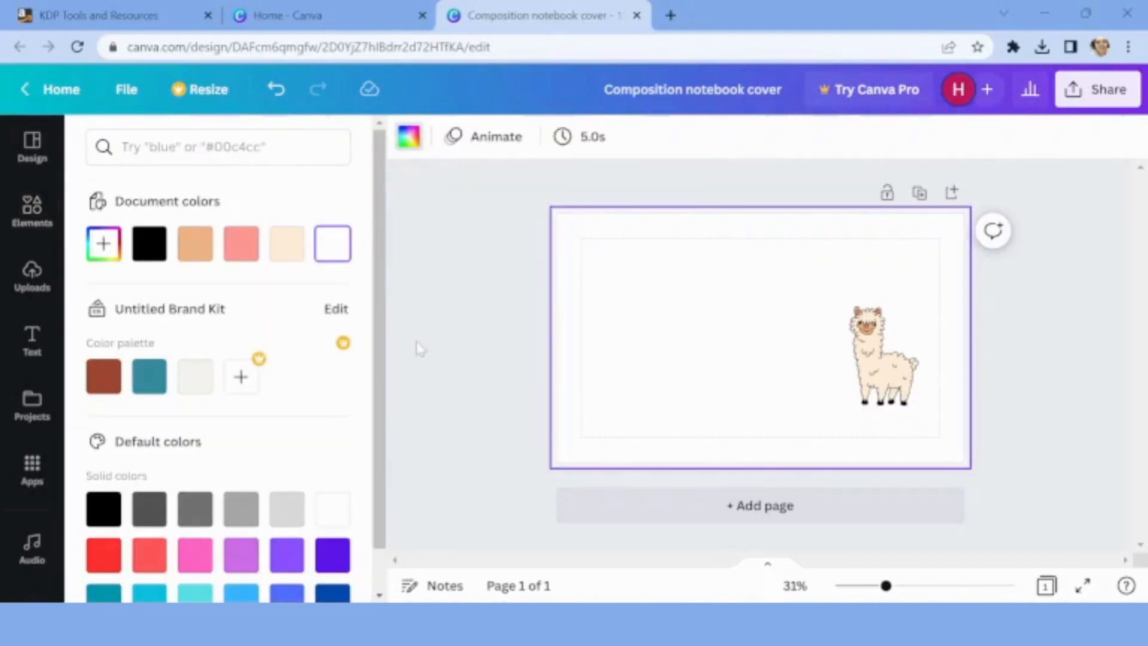
click(286, 509)
click(287, 513)
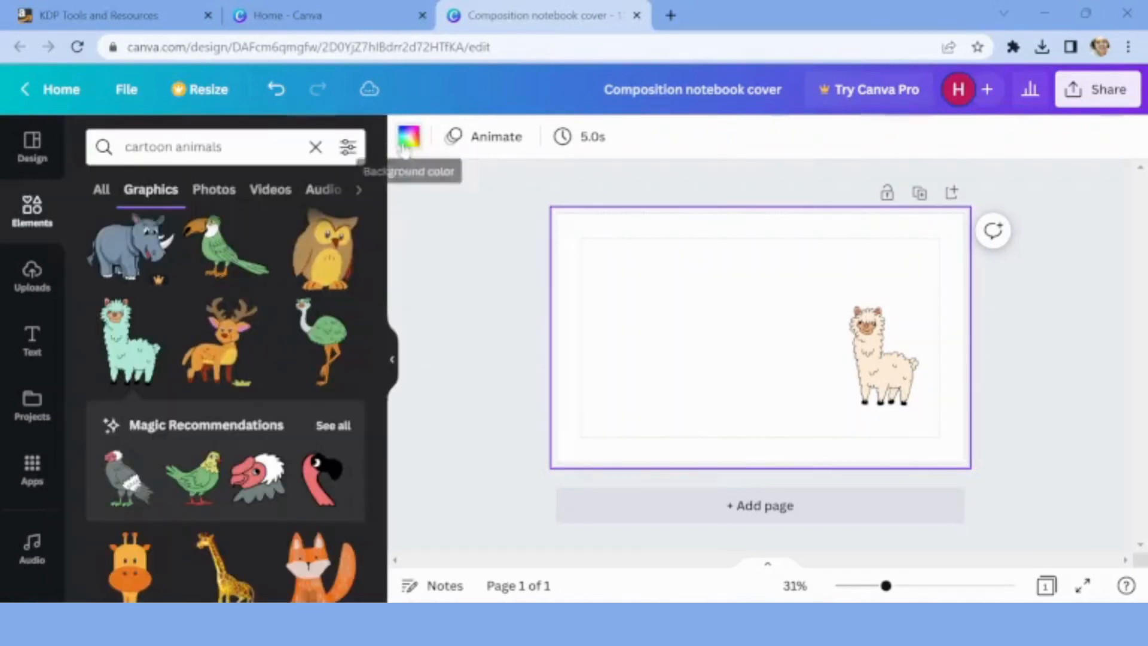
click(408, 136)
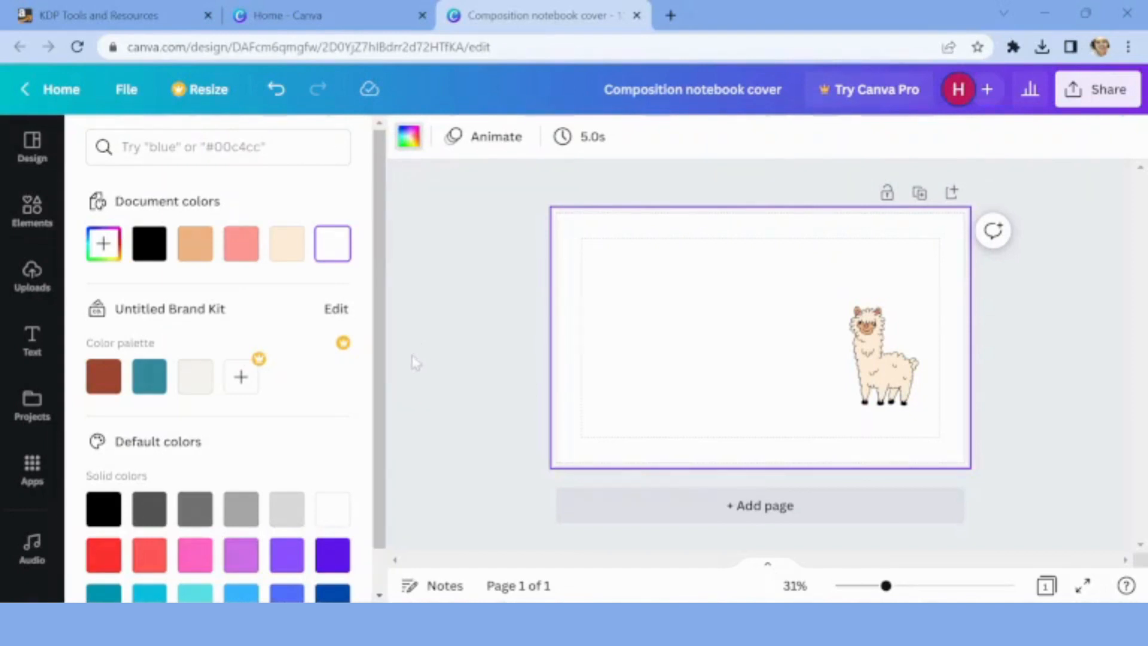
click(286, 515)
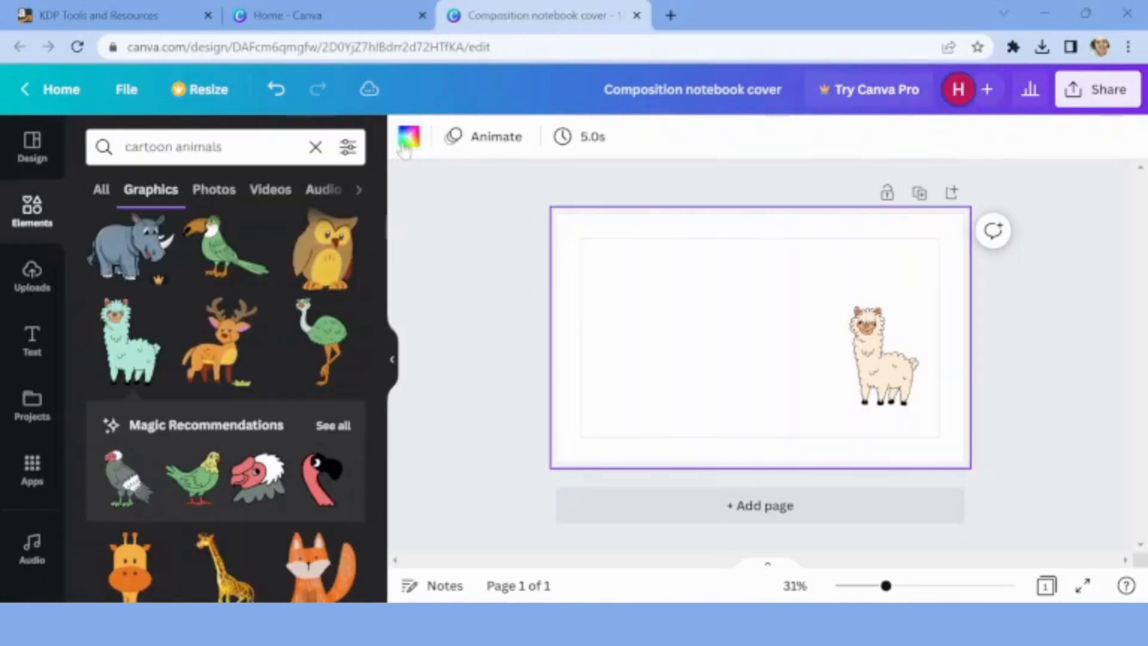
click(408, 136)
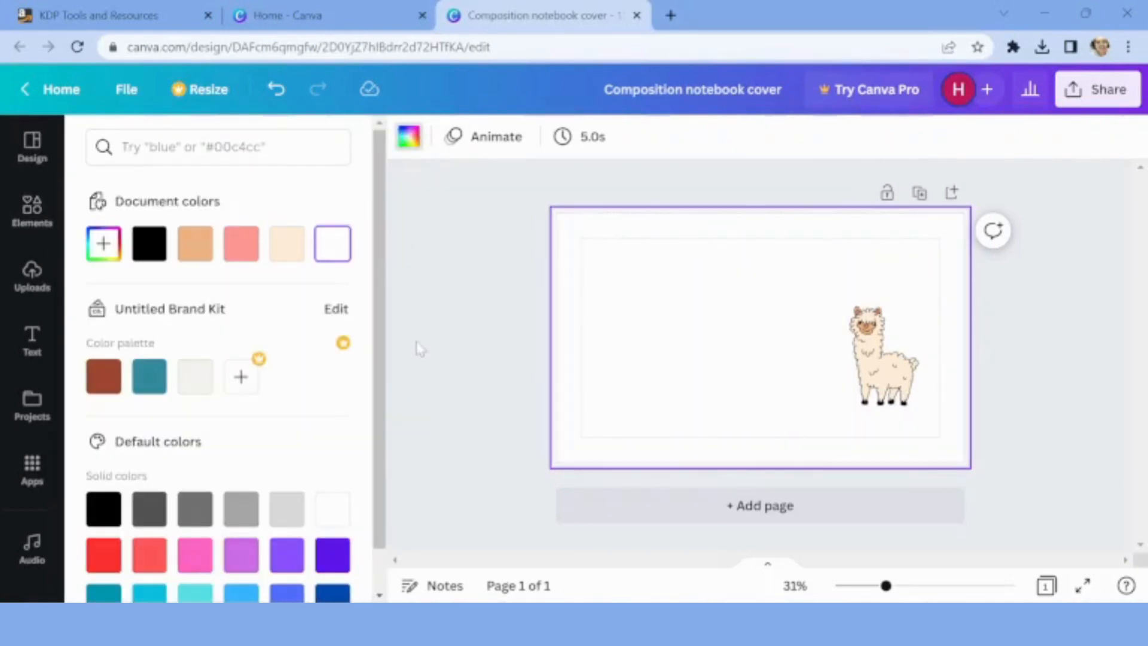
click(286, 513)
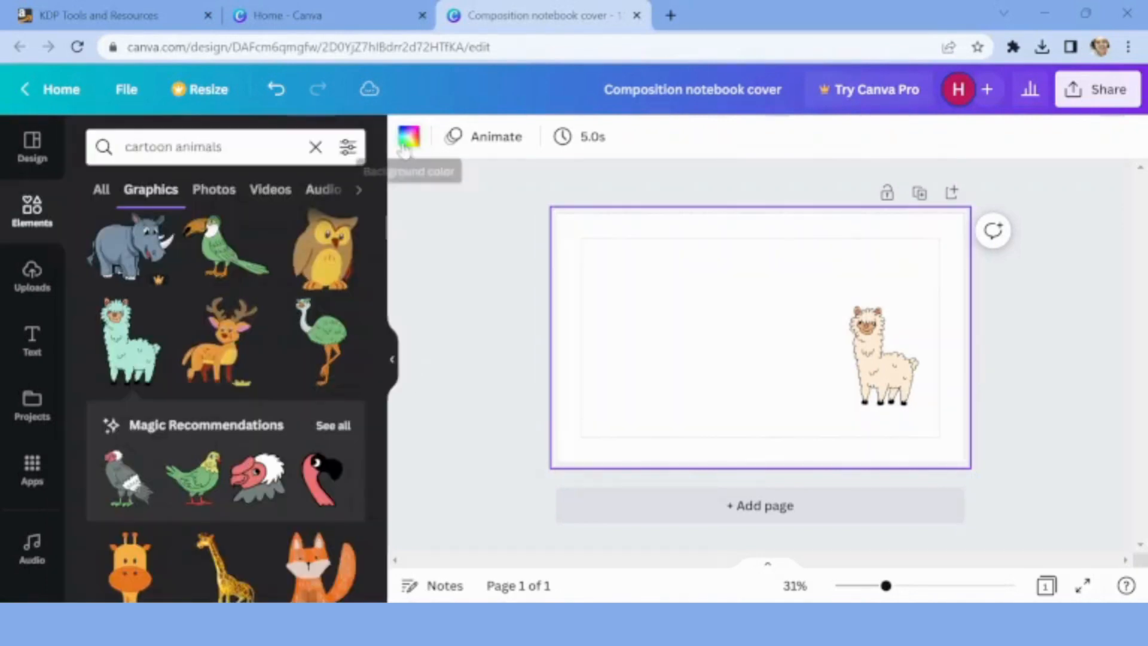
click(408, 136)
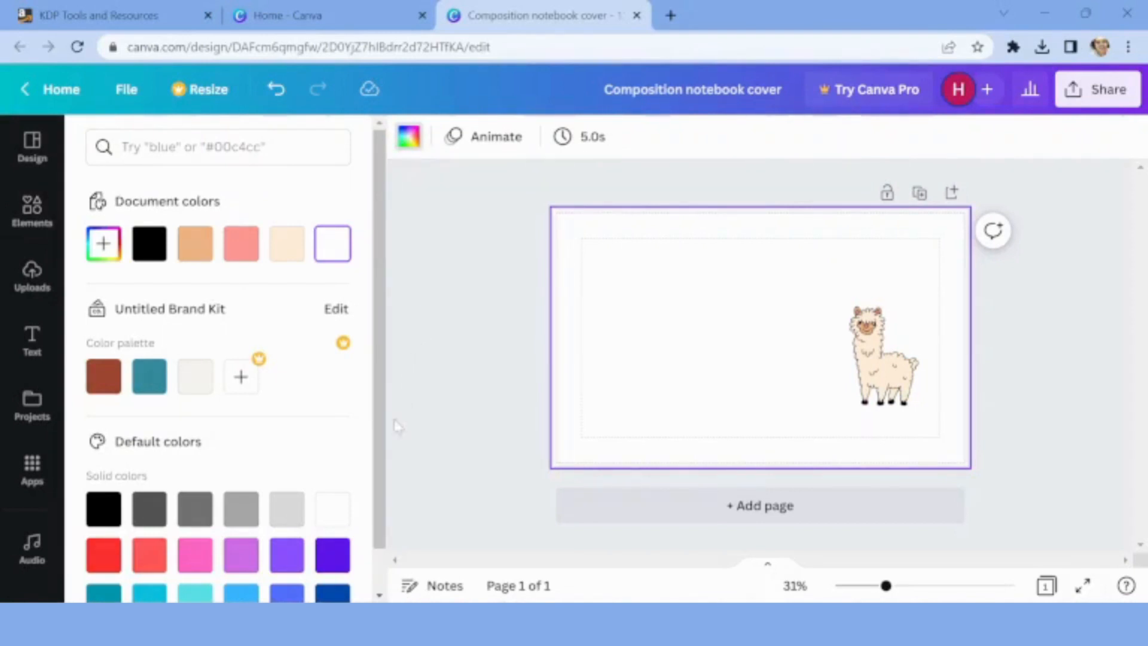
click(286, 509)
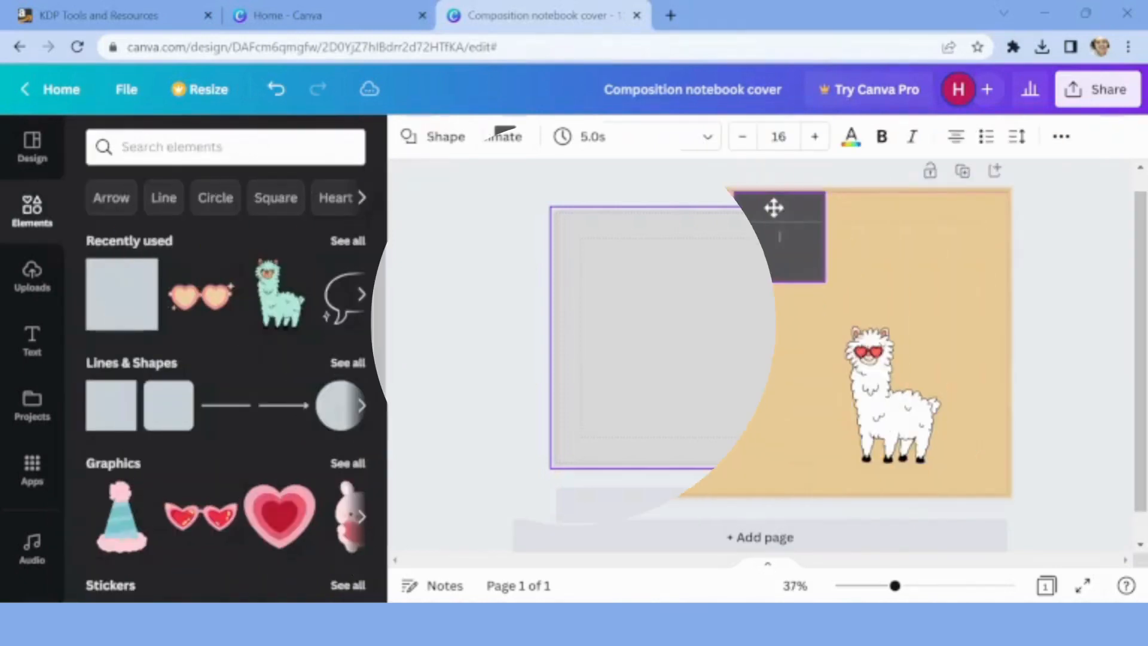
- Reshape the dark grey square into a narrow spine strip at the middle of the cover, spanning the full page height
drag(774, 208, 776, 201)
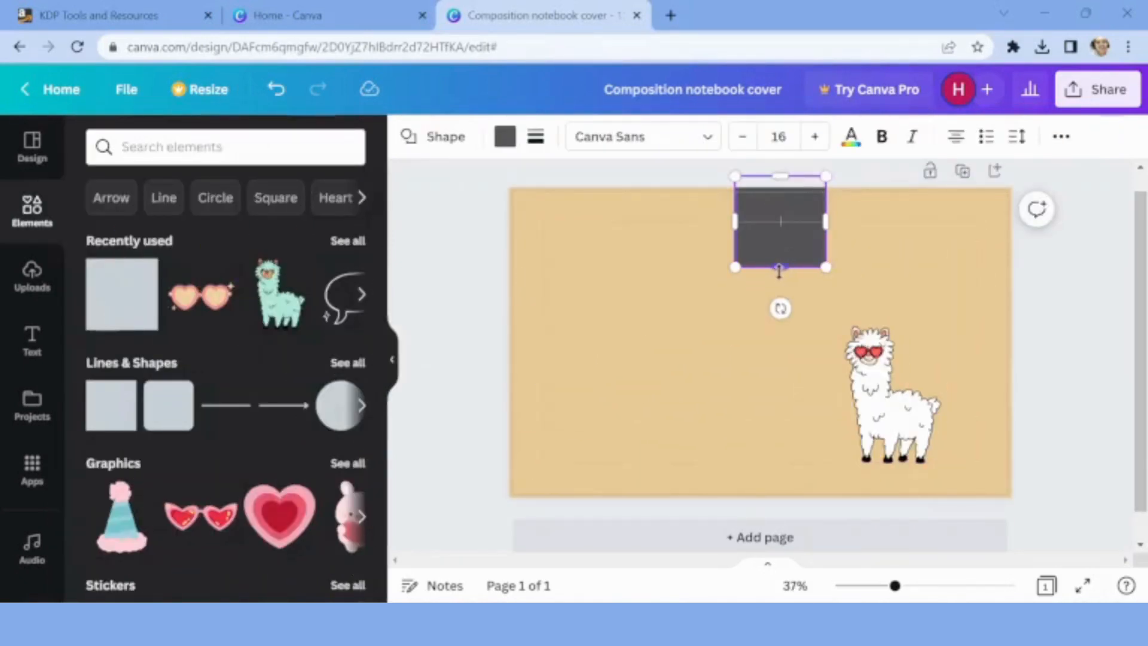
drag(781, 268, 781, 510)
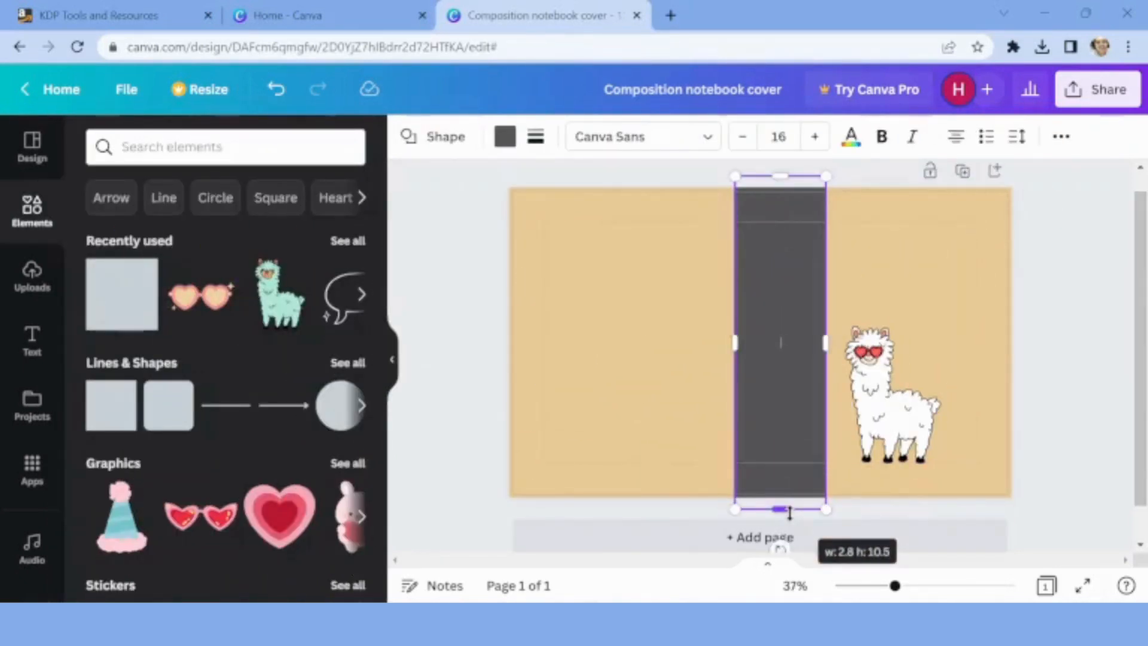
drag(737, 345, 767, 370)
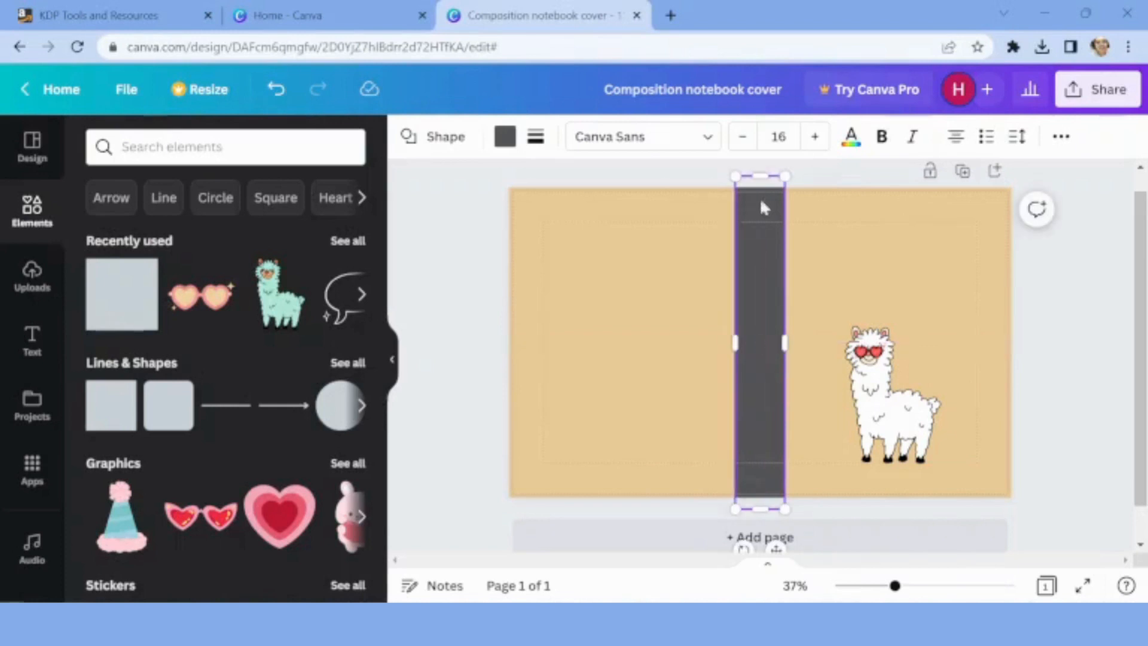
drag(757, 183, 755, 187)
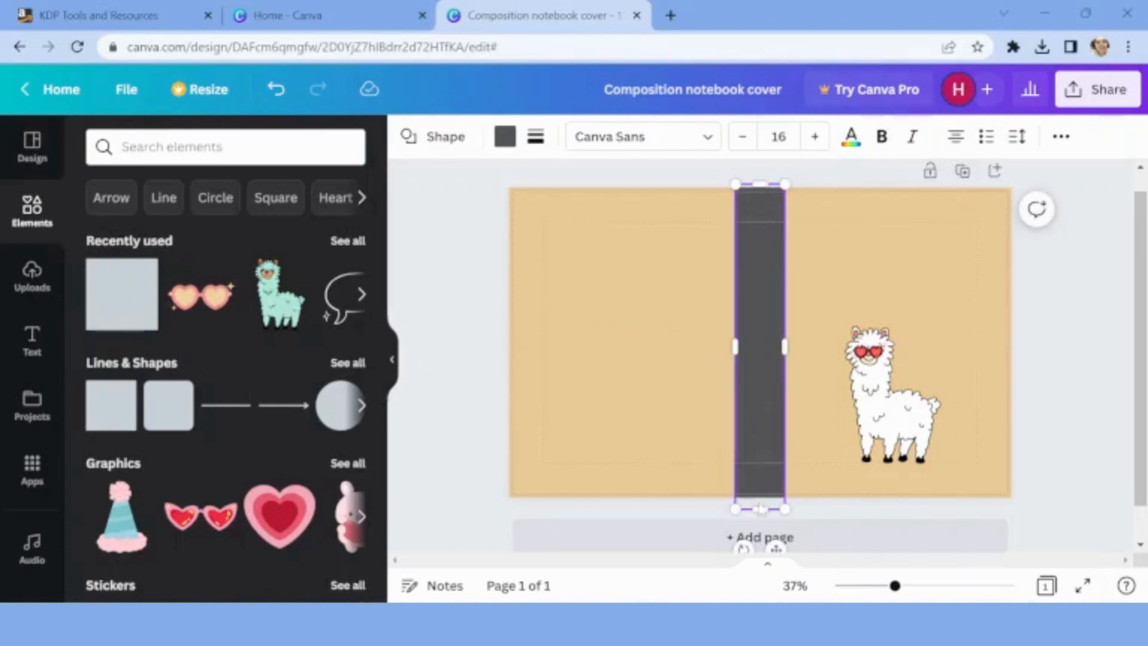
drag(758, 502, 758, 501)
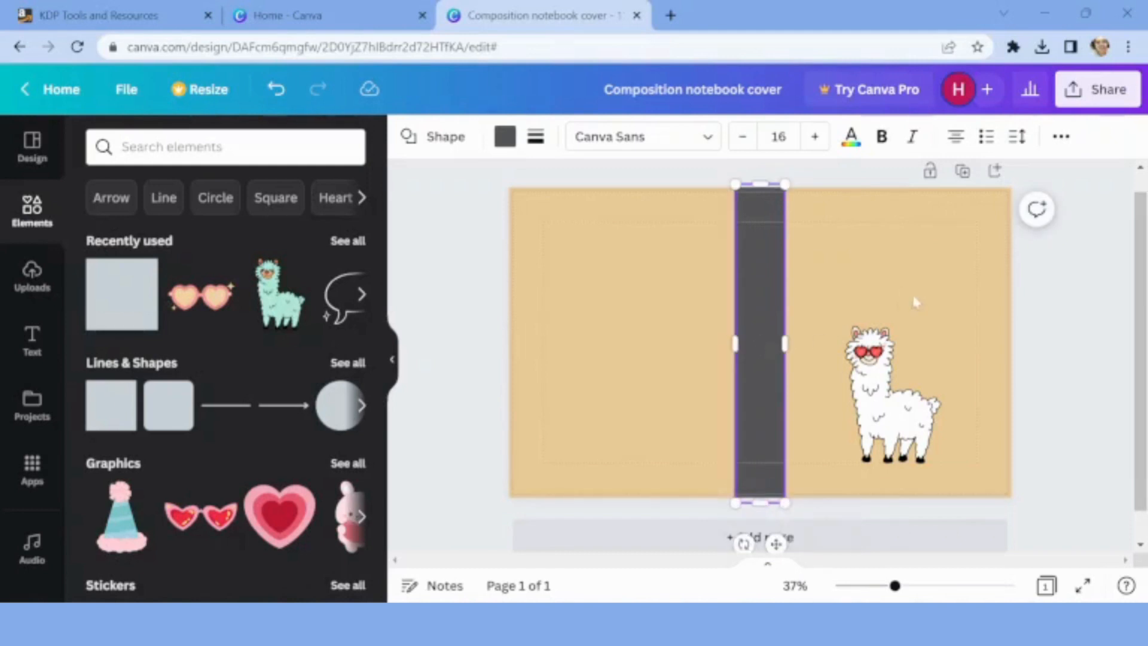
- Change the spine strip's fill to the black document color
click(505, 140)
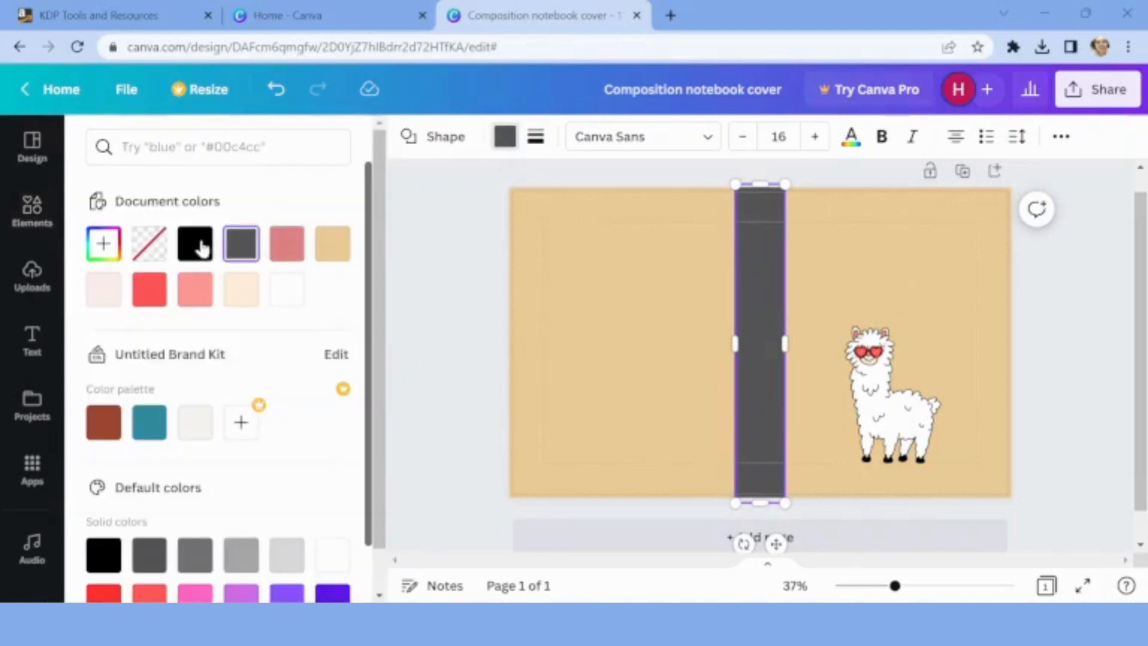
click(196, 244)
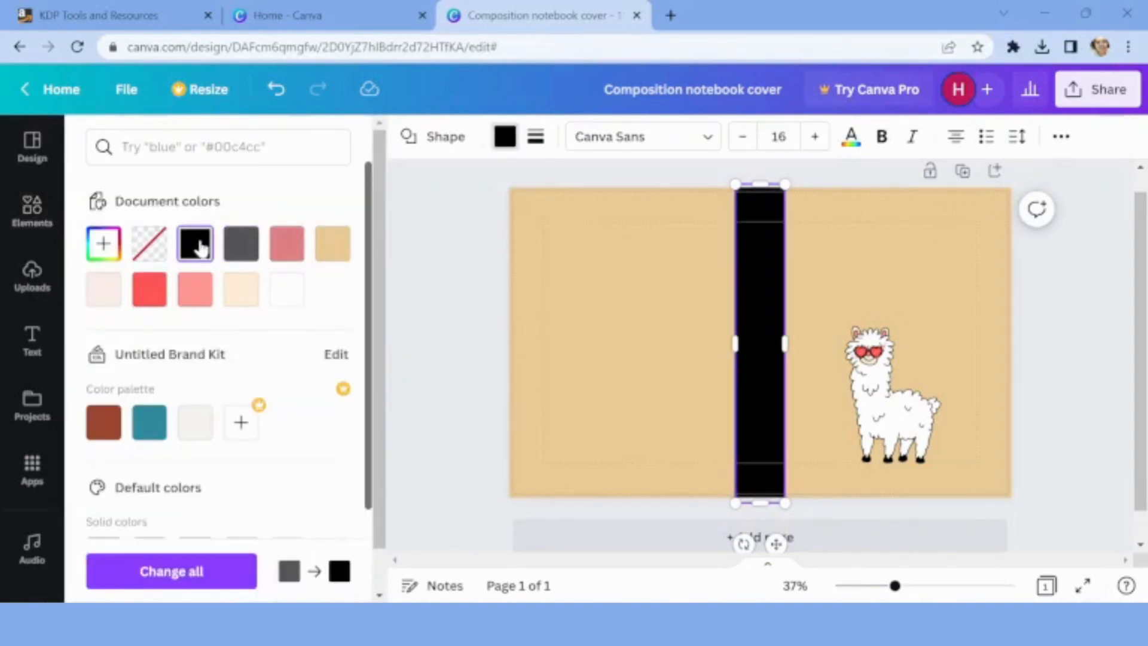
click(518, 348)
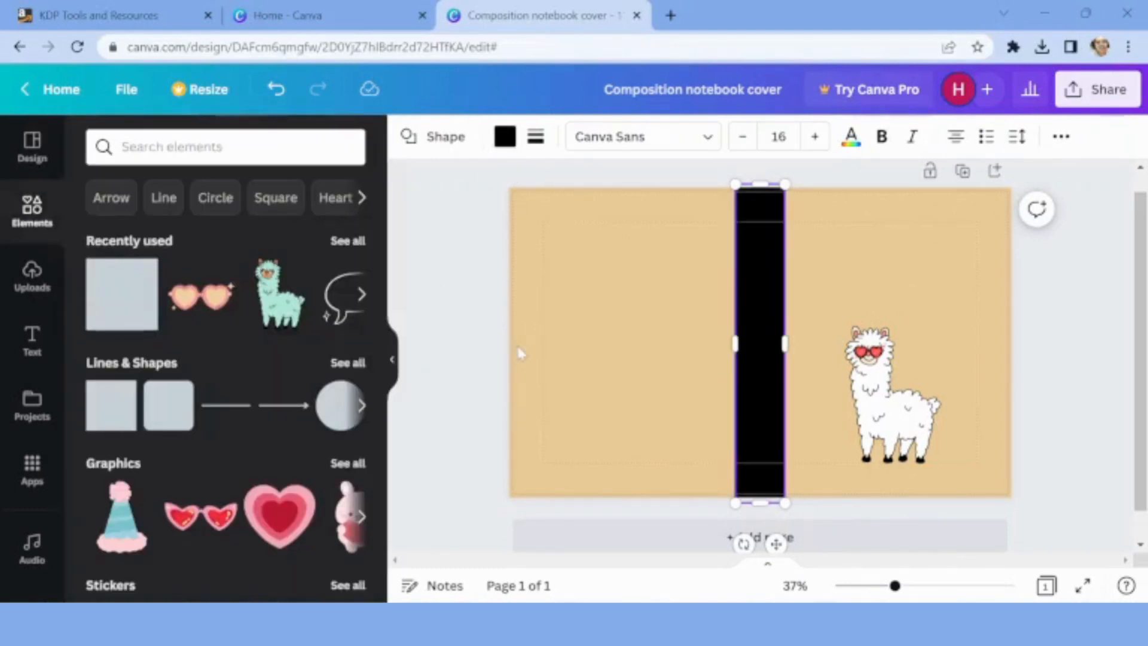
click(1077, 362)
click(977, 310)
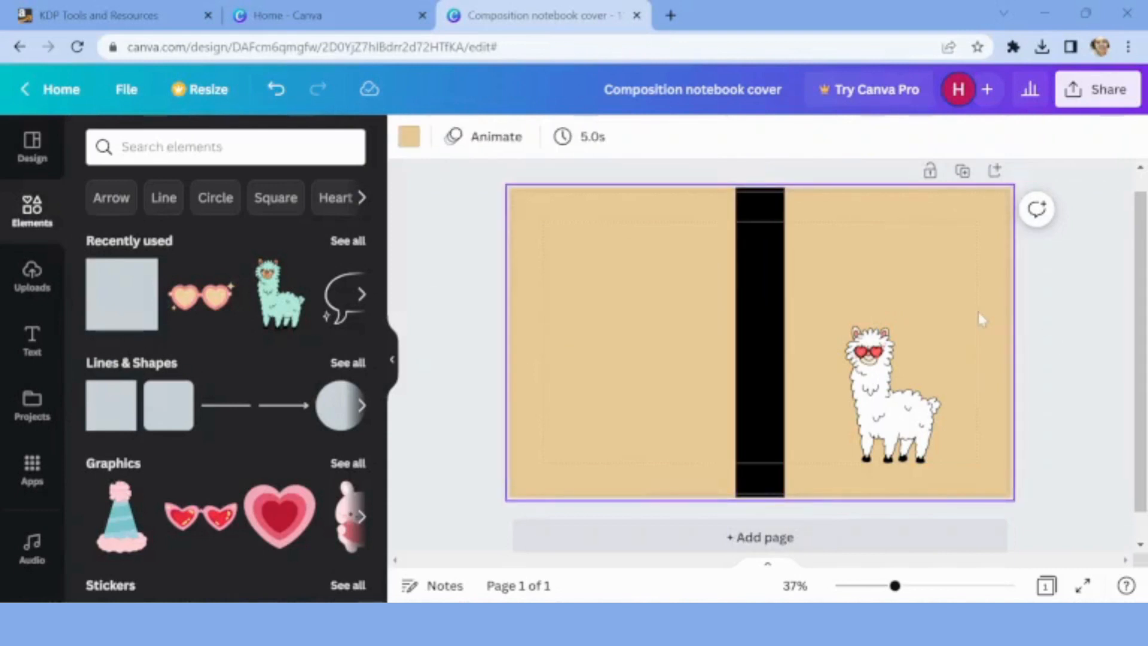
- Recolor the spine strip with the muted pink document color
click(755, 370)
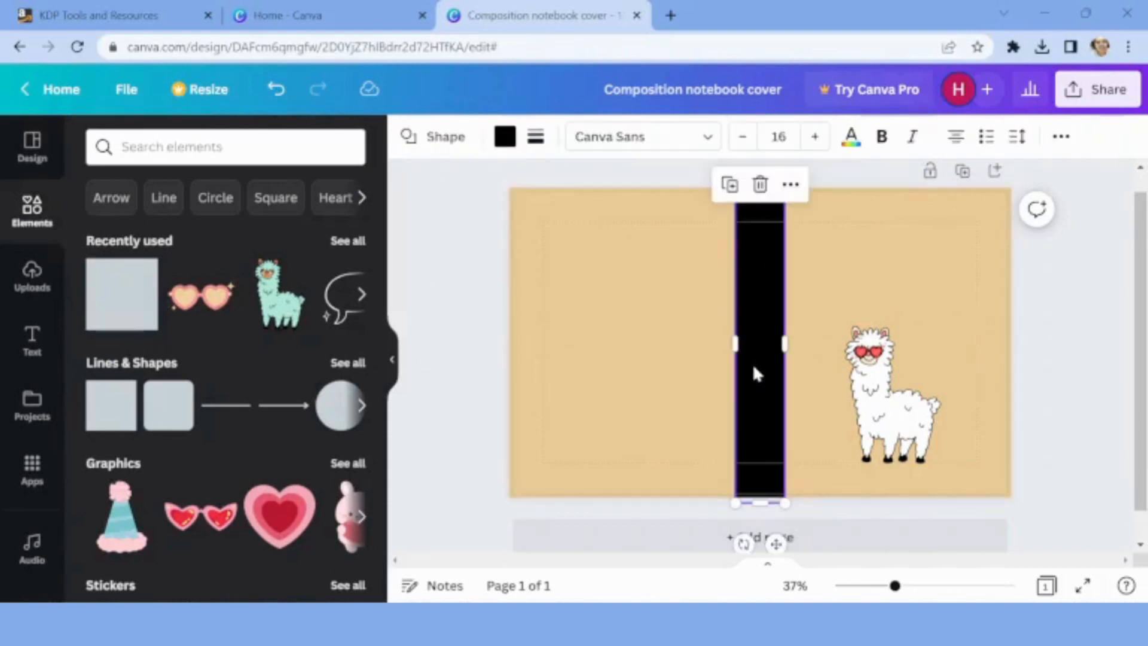
click(504, 137)
click(279, 253)
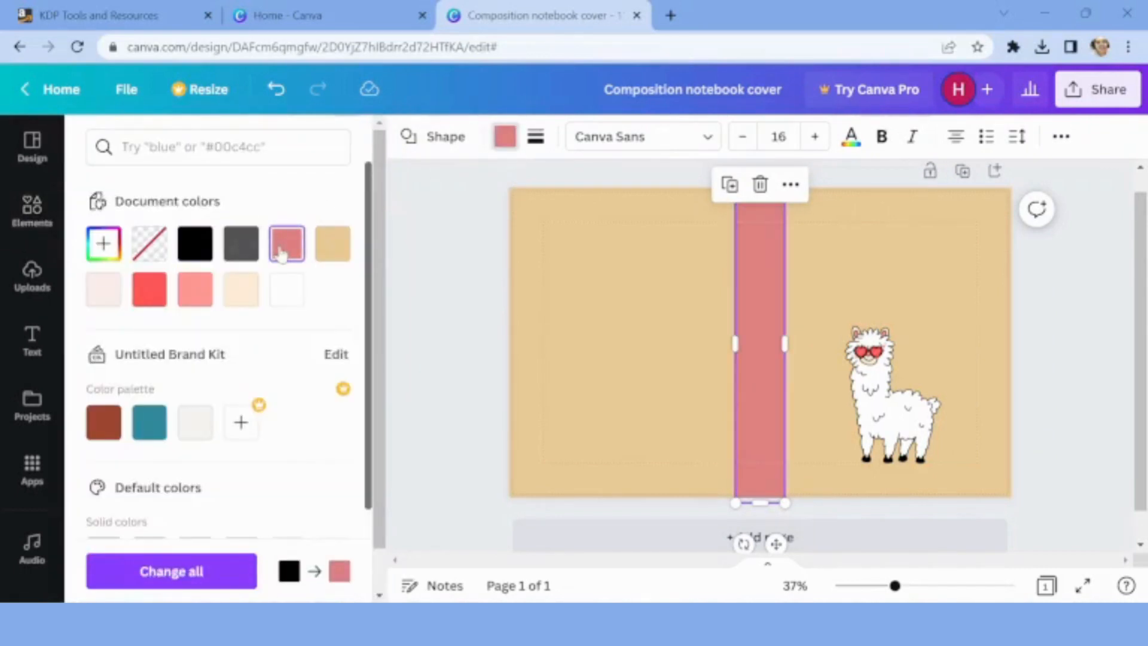
click(1050, 291)
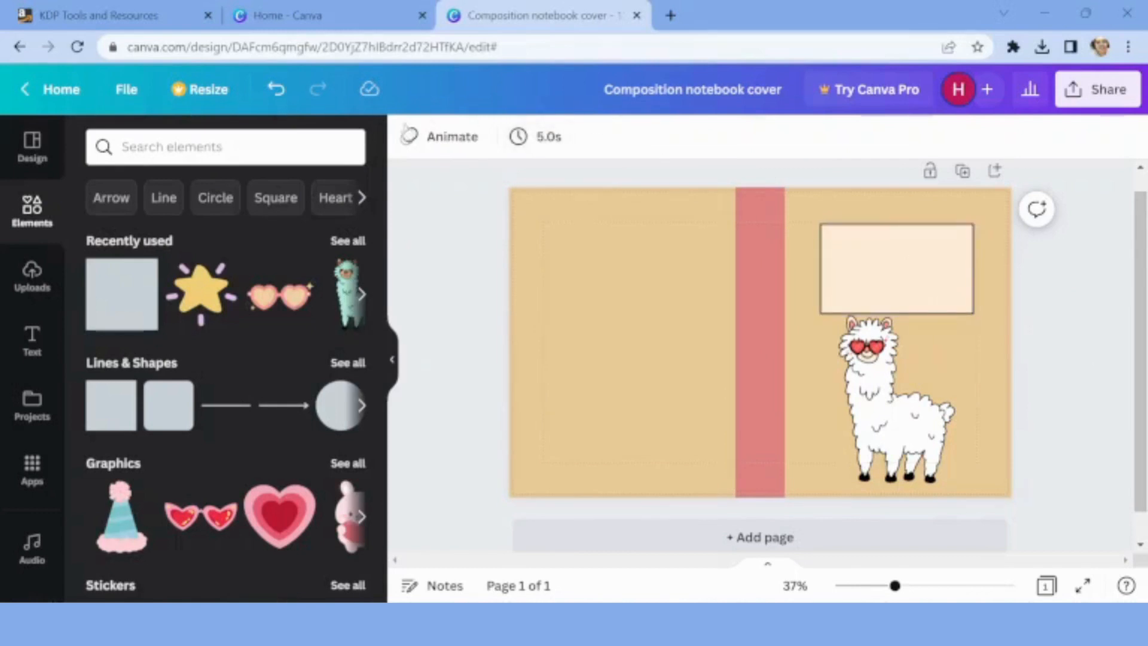
- Add a text box and place it in the upper part of the cream label rectangle on the front cover
click(25, 347)
click(277, 212)
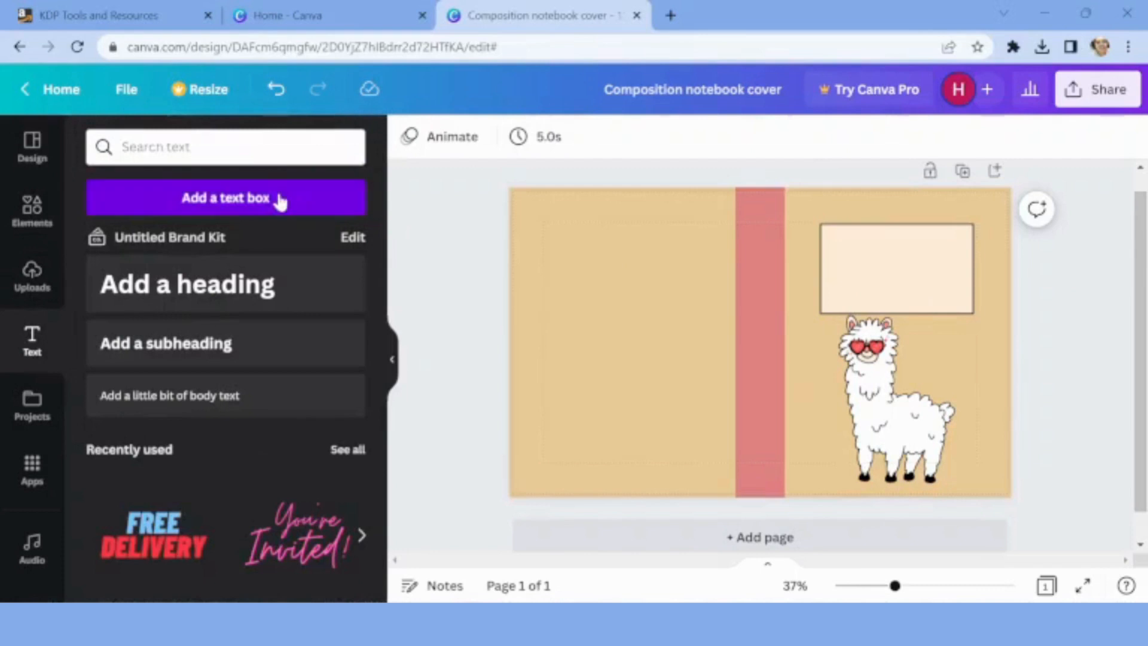
drag(776, 387, 913, 287)
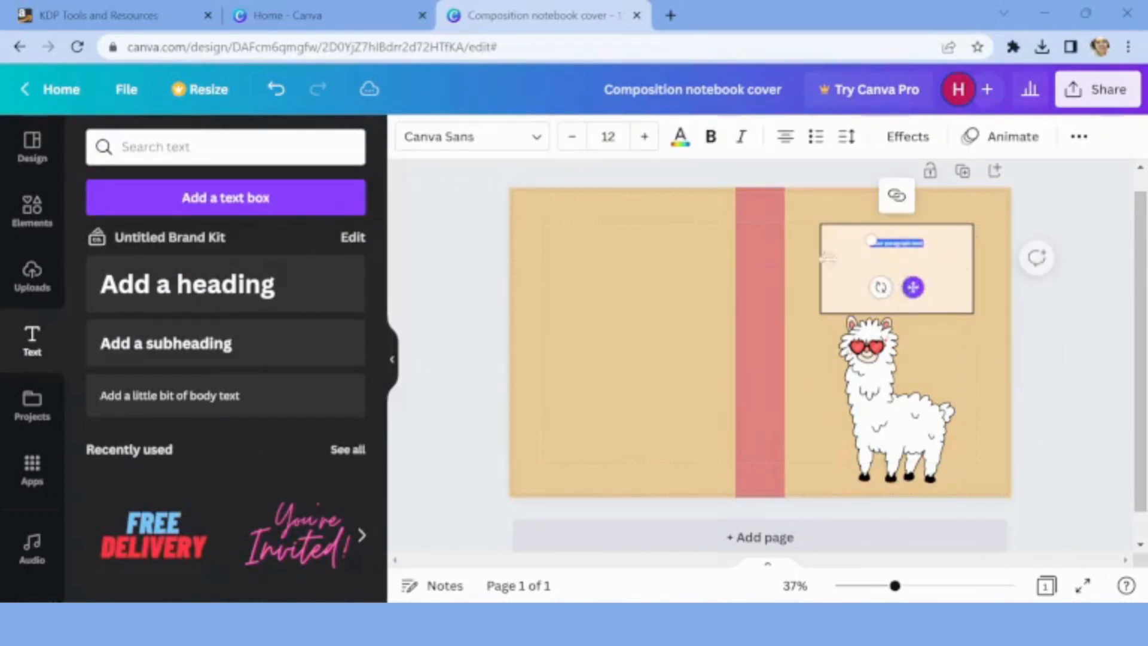
- Find the Lato font family and set the new text box to Lato Bold
click(537, 144)
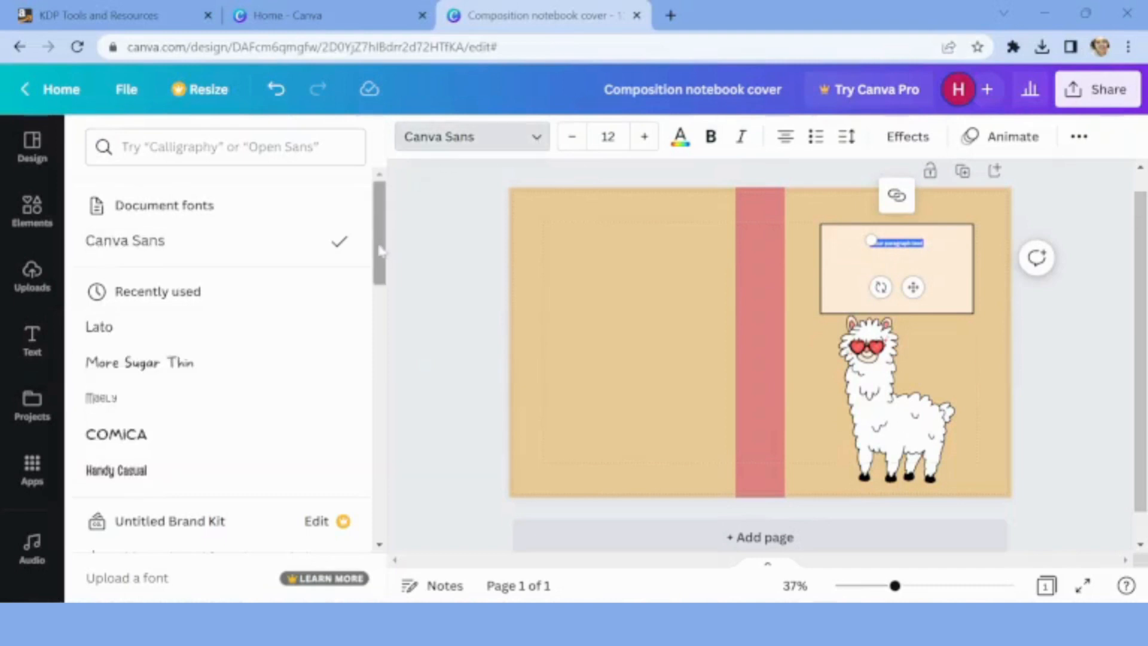
drag(380, 252, 402, 482)
click(222, 147)
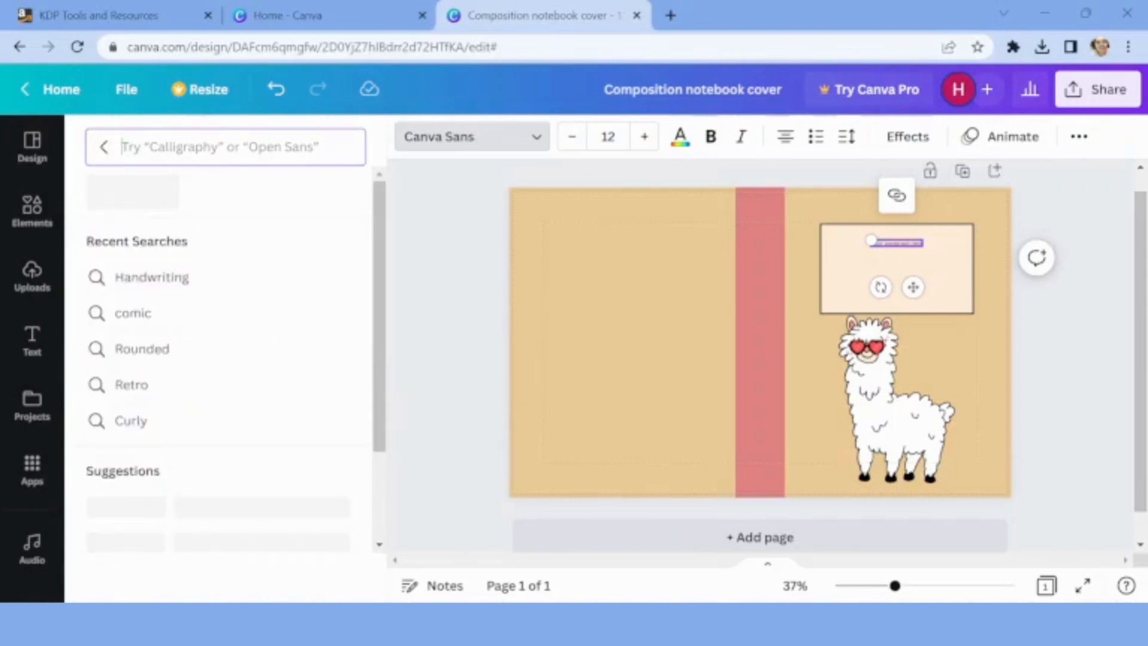
text(l)
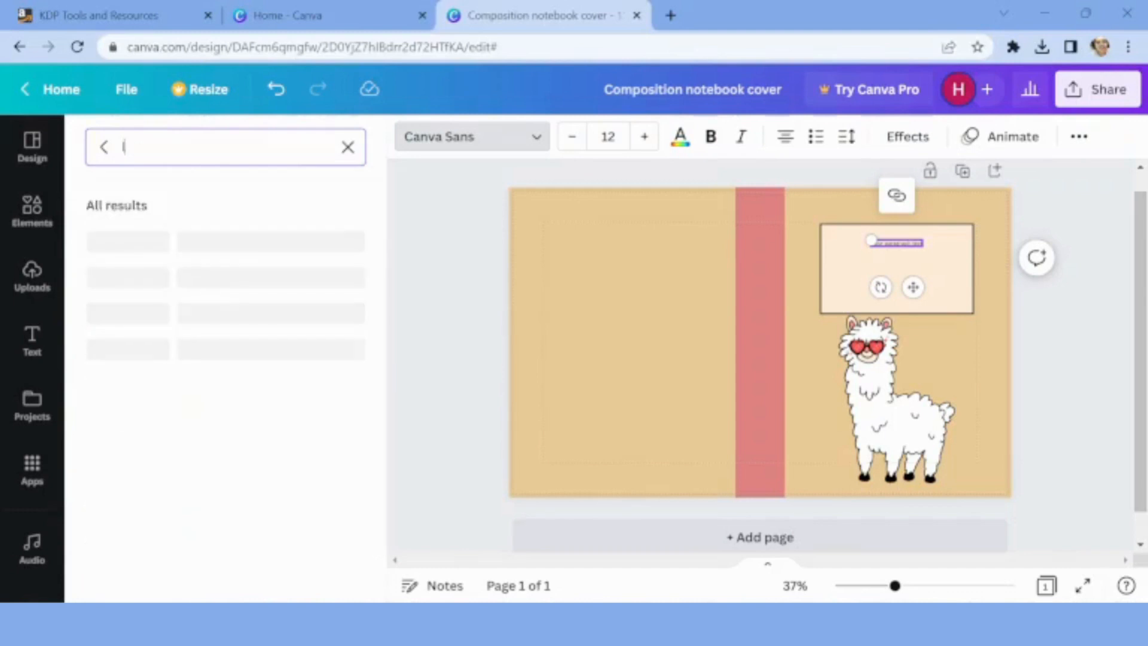
text(ato)
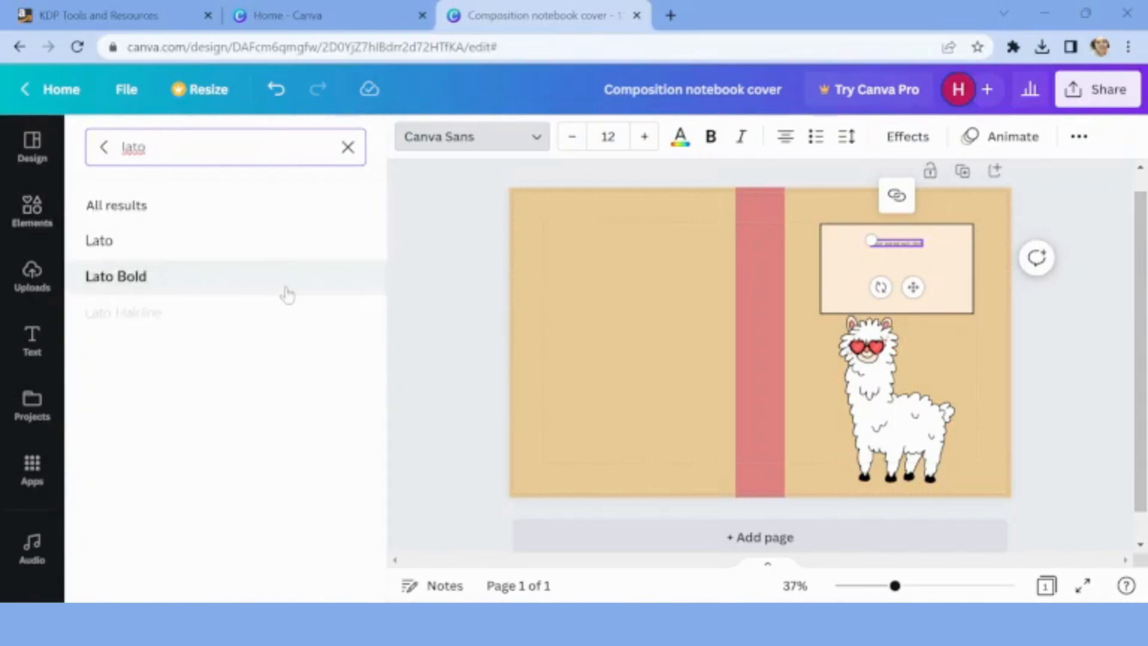
click(121, 245)
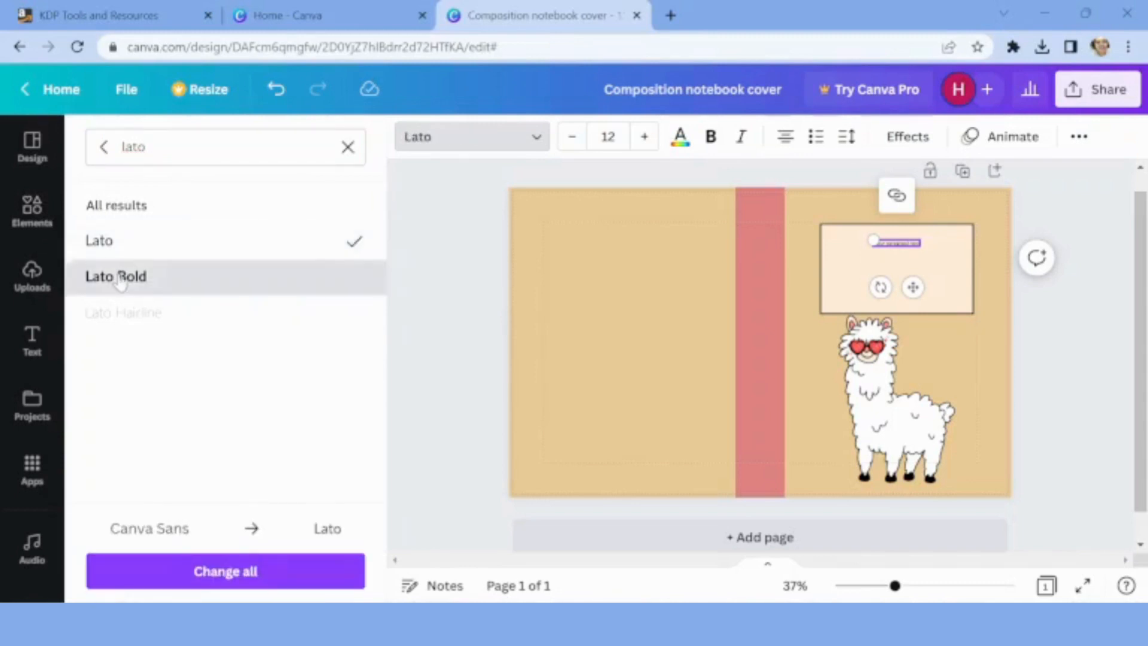
click(120, 278)
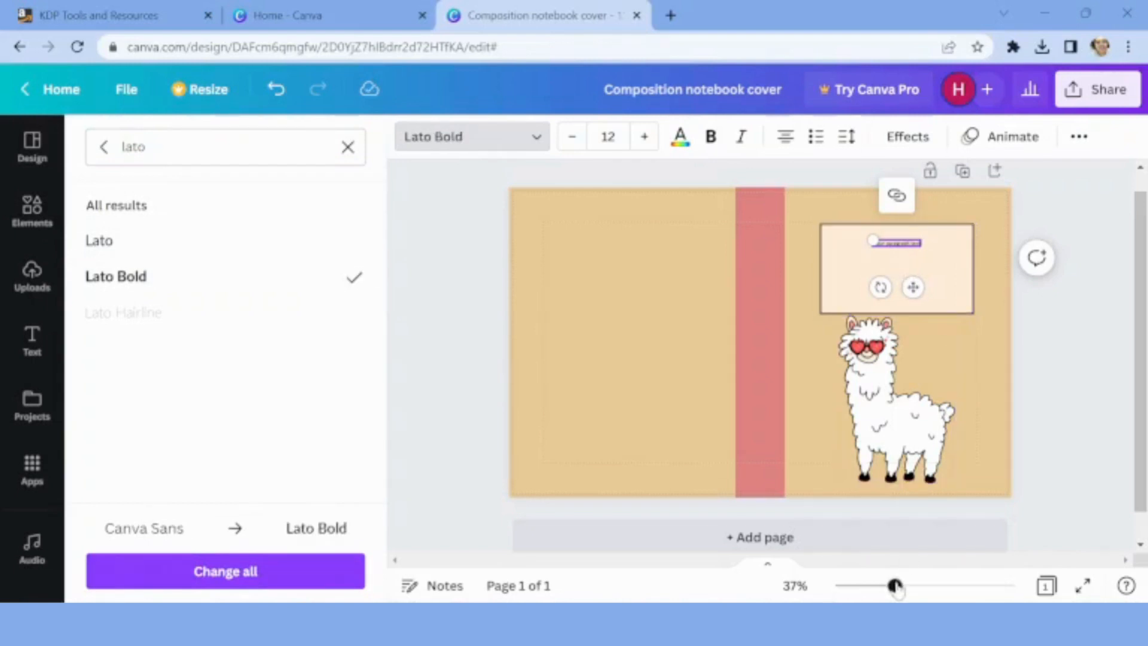
- Replace the placeholder text in the label with "COMPOSITION NOTEBOOK"
drag(895, 586, 919, 586)
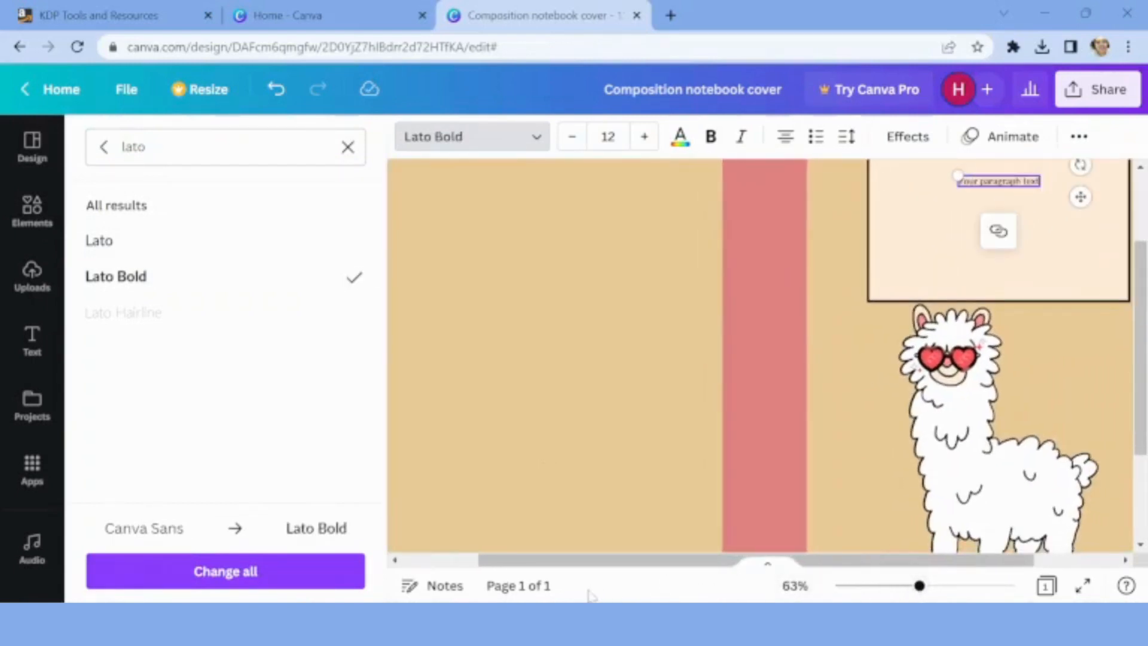
drag(1025, 561, 1110, 561)
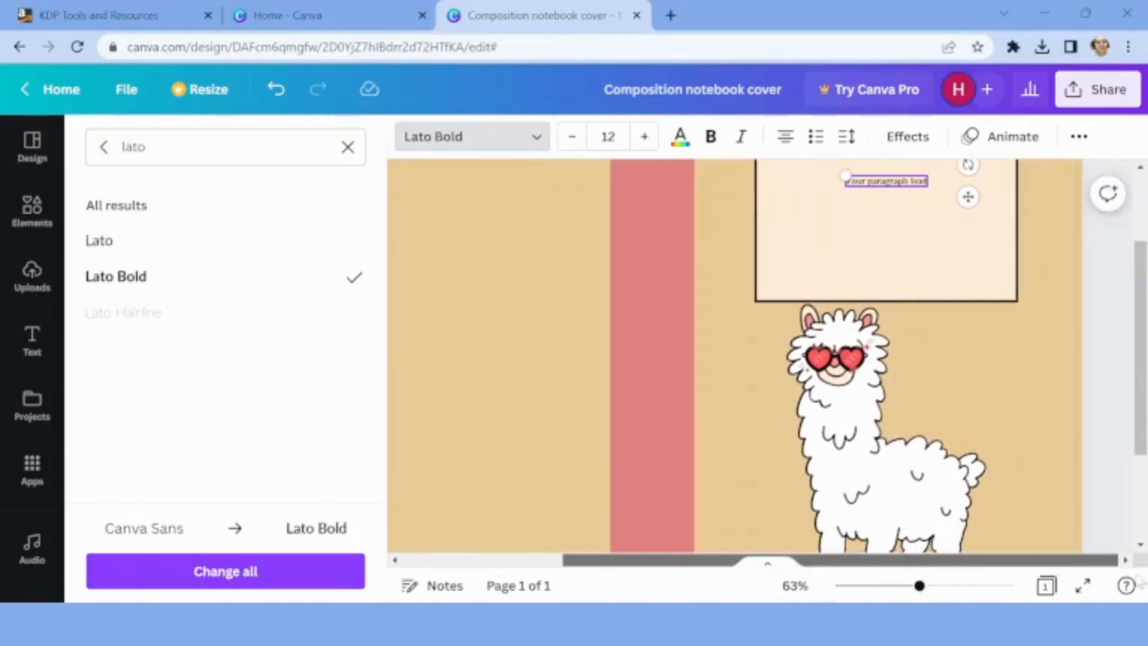
drag(1142, 433, 1142, 394)
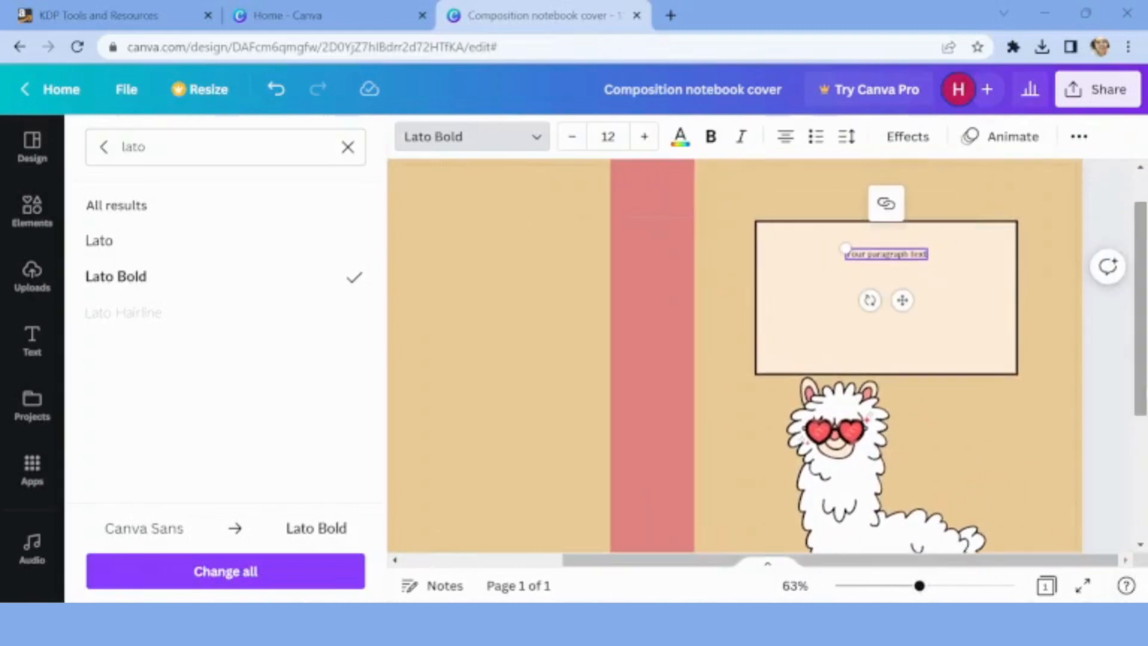
double_click(919, 254)
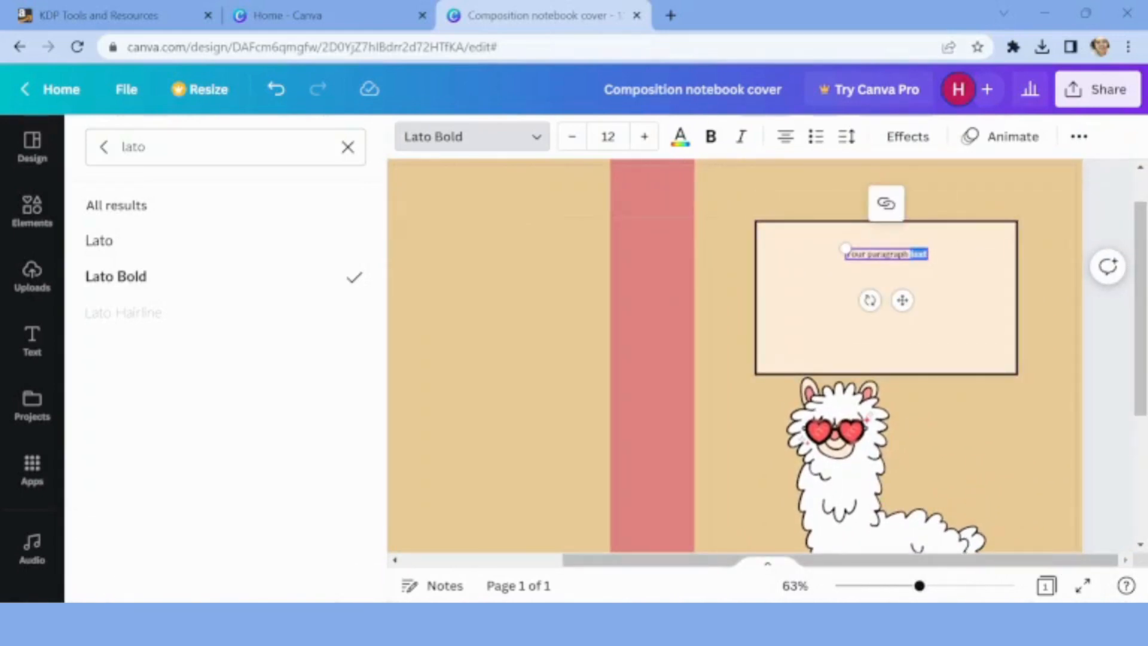
key(BackSpace)
key(BackSpace)
key(BackSpace)
key(BackSpace)
key(BackSpace)
key(BackSpace)
key(BackSpace)
key(BackSpace)
key(BackSpace)
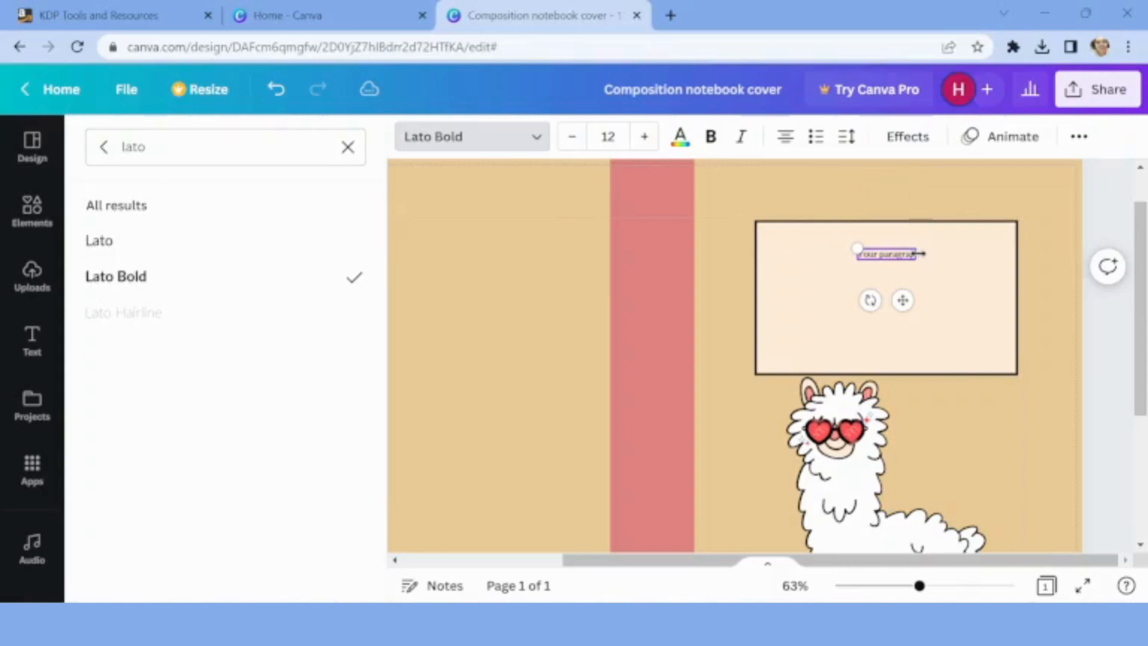
key(BackSpace)
key(BackSpace)
key(BackSpace)
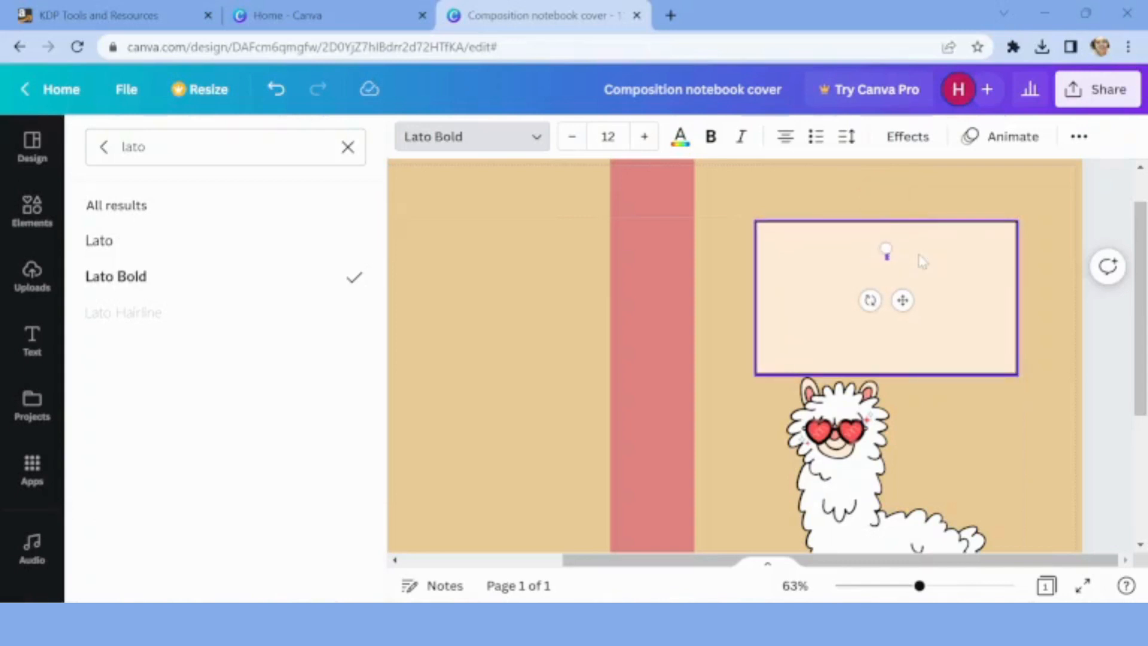
text(C)
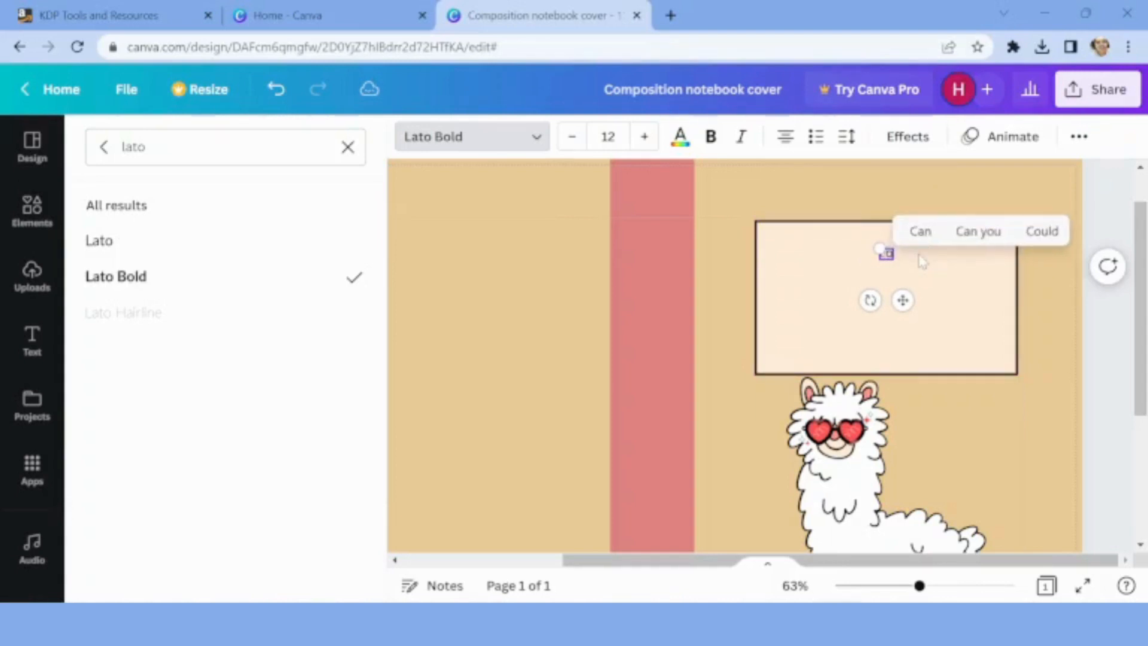
text(OMPOSITION)
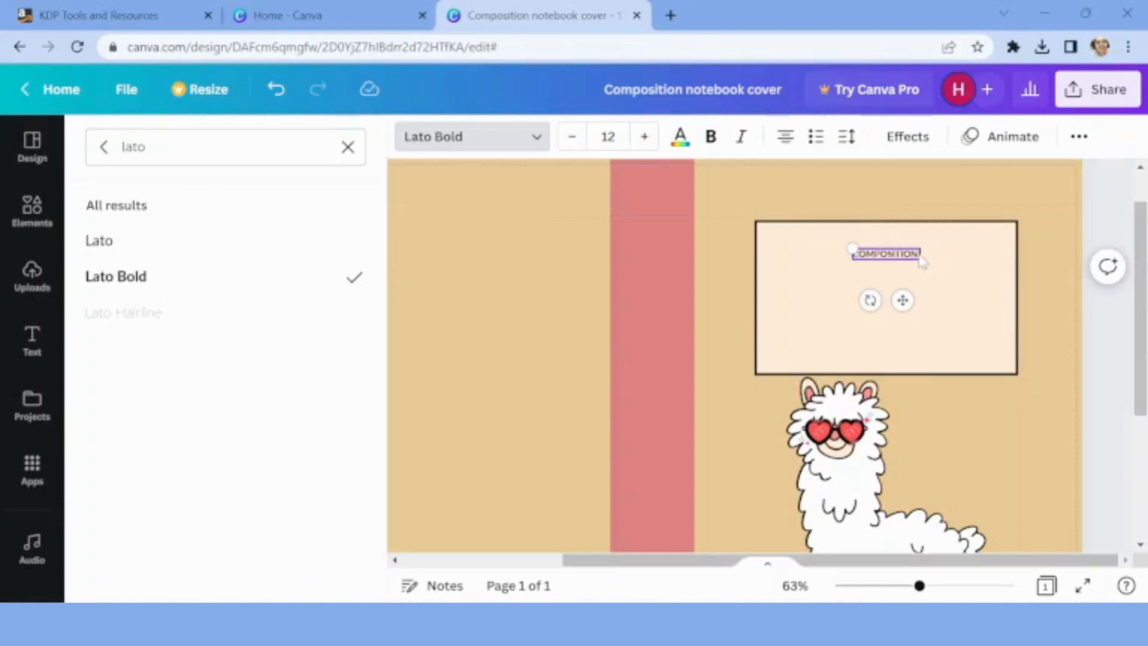
text( NOT)
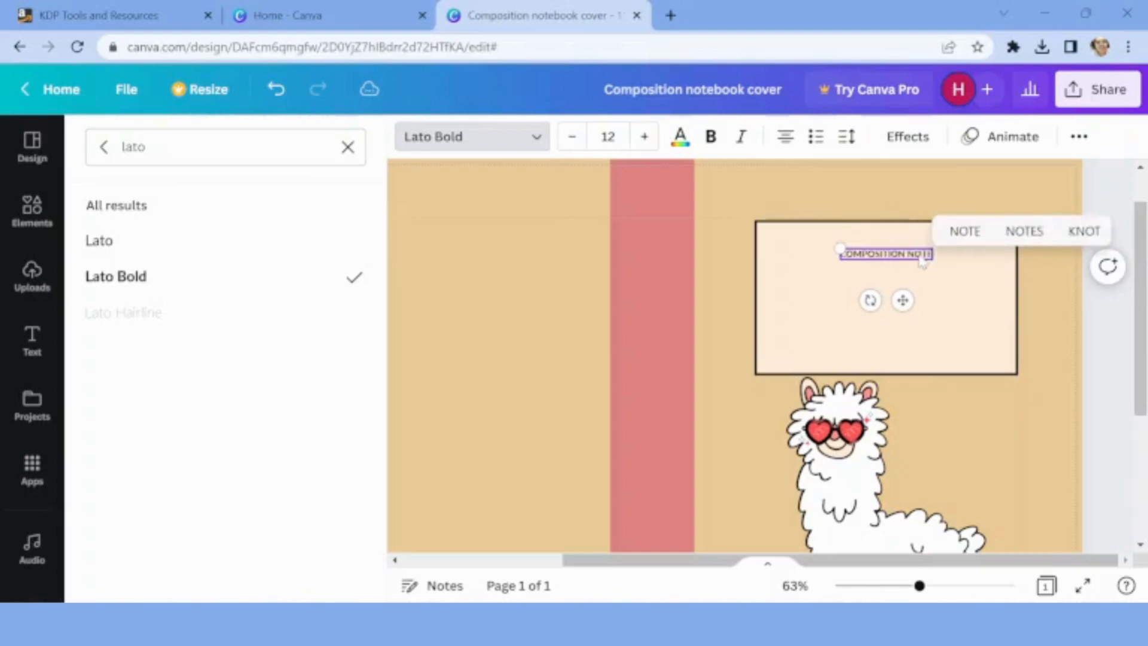
text(EBOOK)
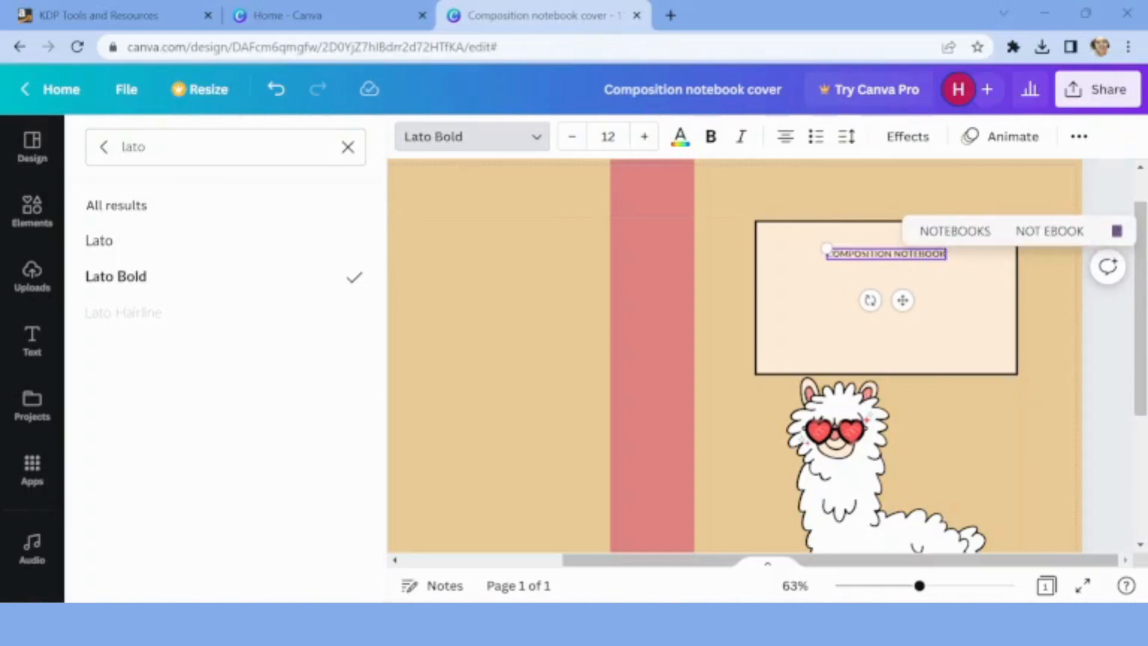
- Enlarge the COMPOSITION NOTEBOOK text to about size 21.5 and center it near the label's upper edge
drag(824, 245, 755, 243)
drag(866, 300, 907, 301)
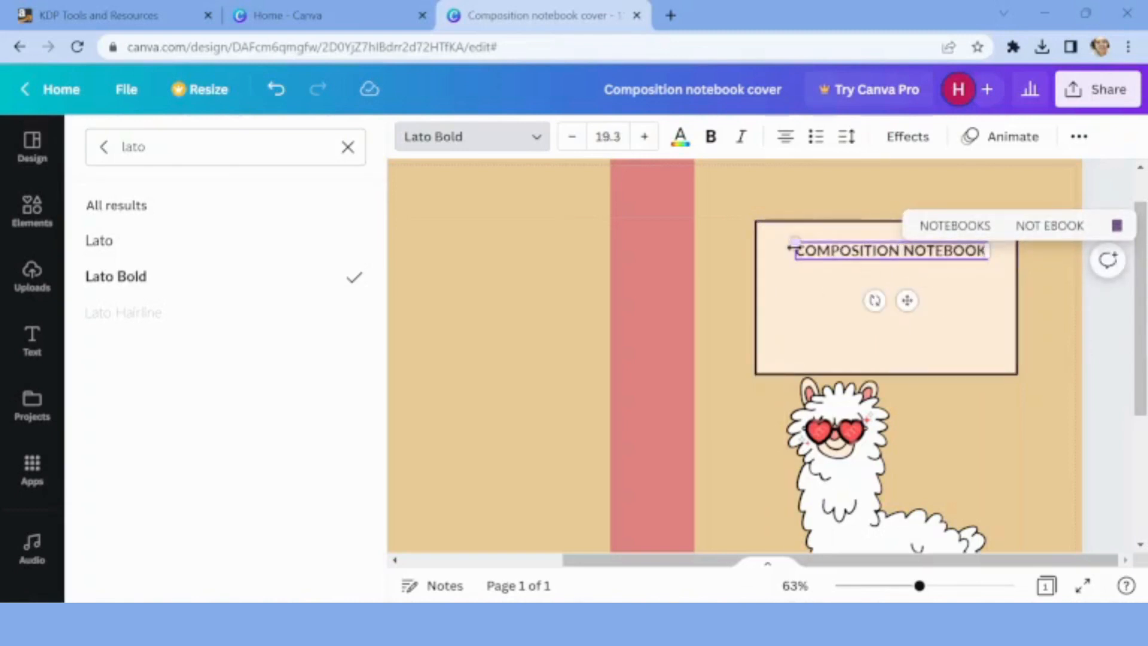
drag(795, 241, 773, 228)
drag(894, 299, 903, 297)
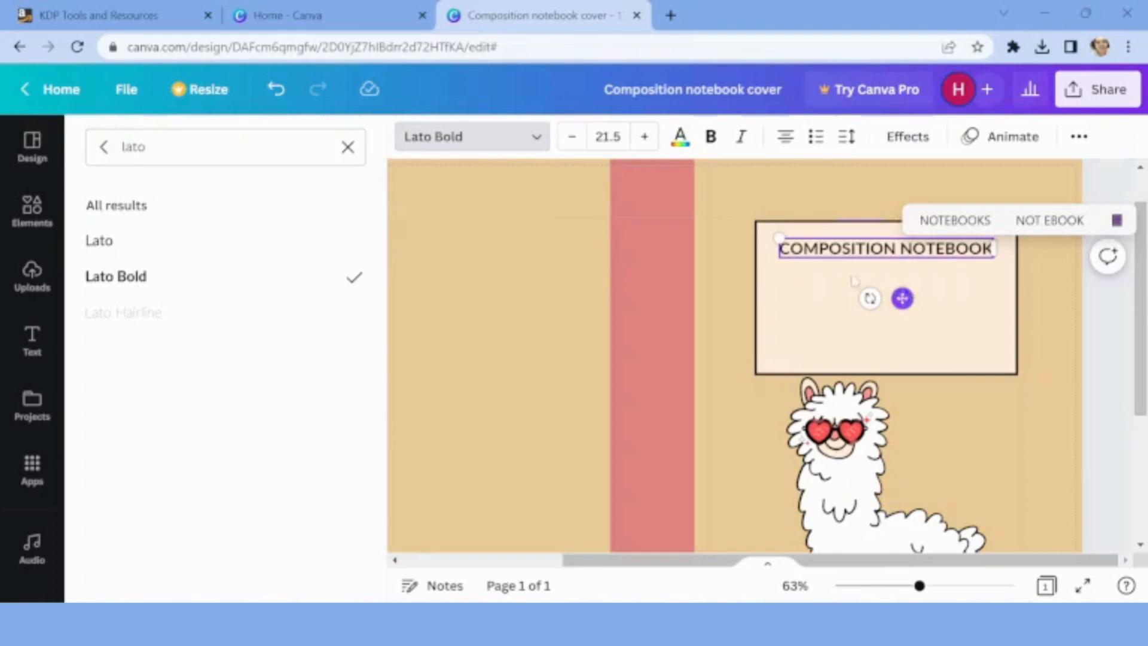
- Adjust the COMPOSITION NOTEBOOK font size to 23.5 so the title fits inside the label's borders
click(646, 137)
click(646, 137)
click(646, 137)
click(646, 137)
click(647, 137)
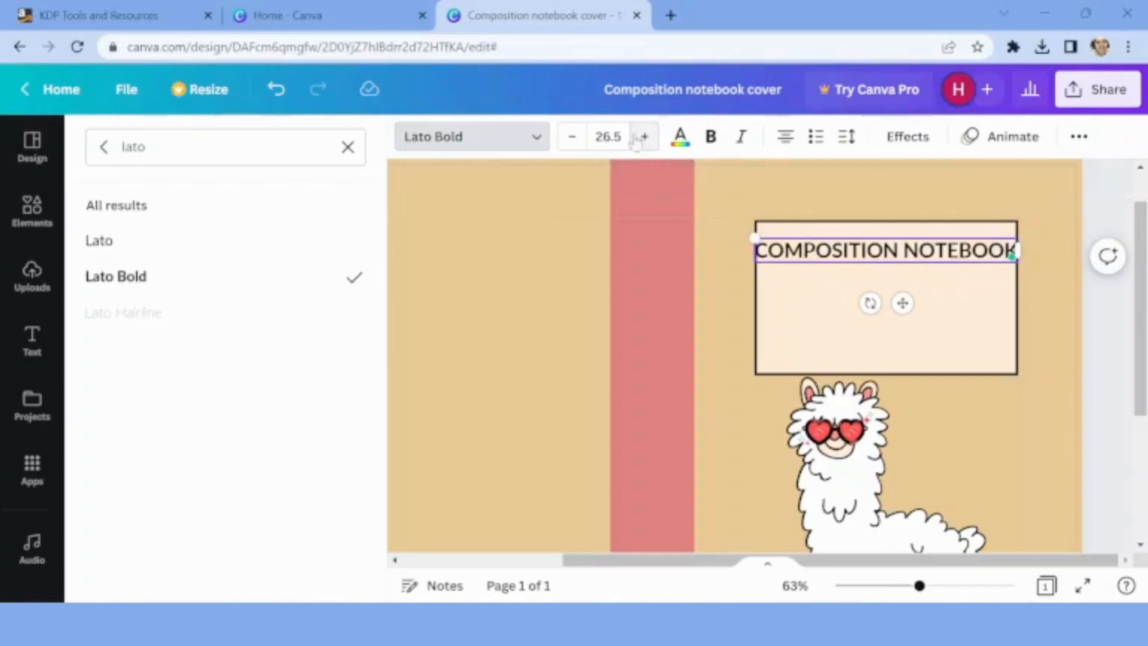
click(572, 138)
click(572, 139)
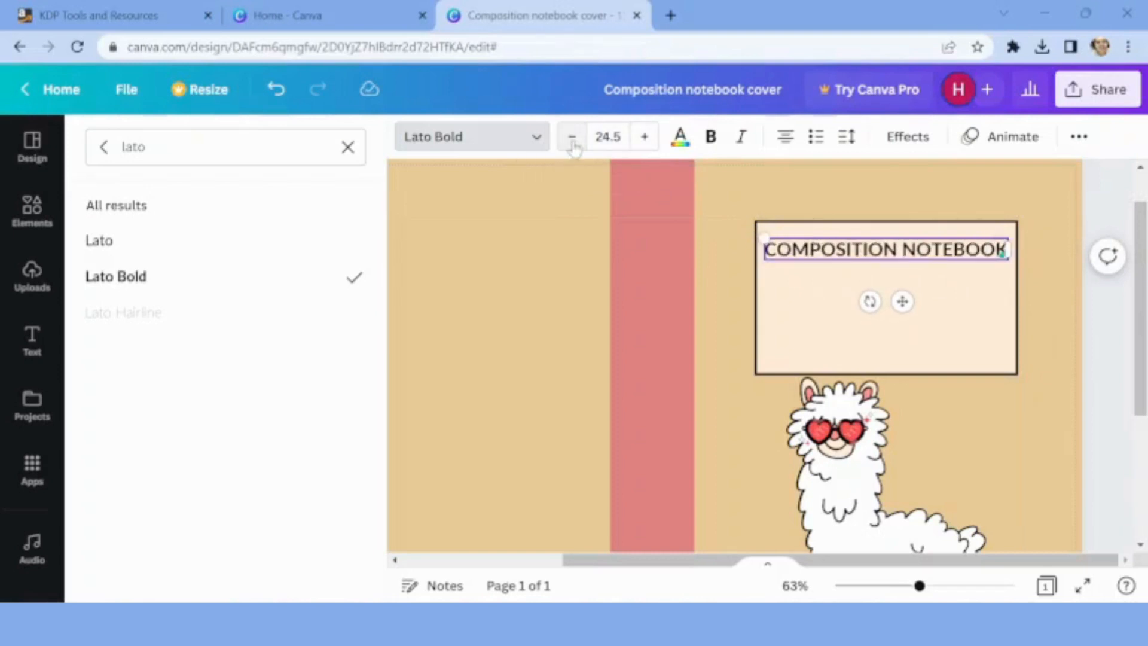
click(572, 139)
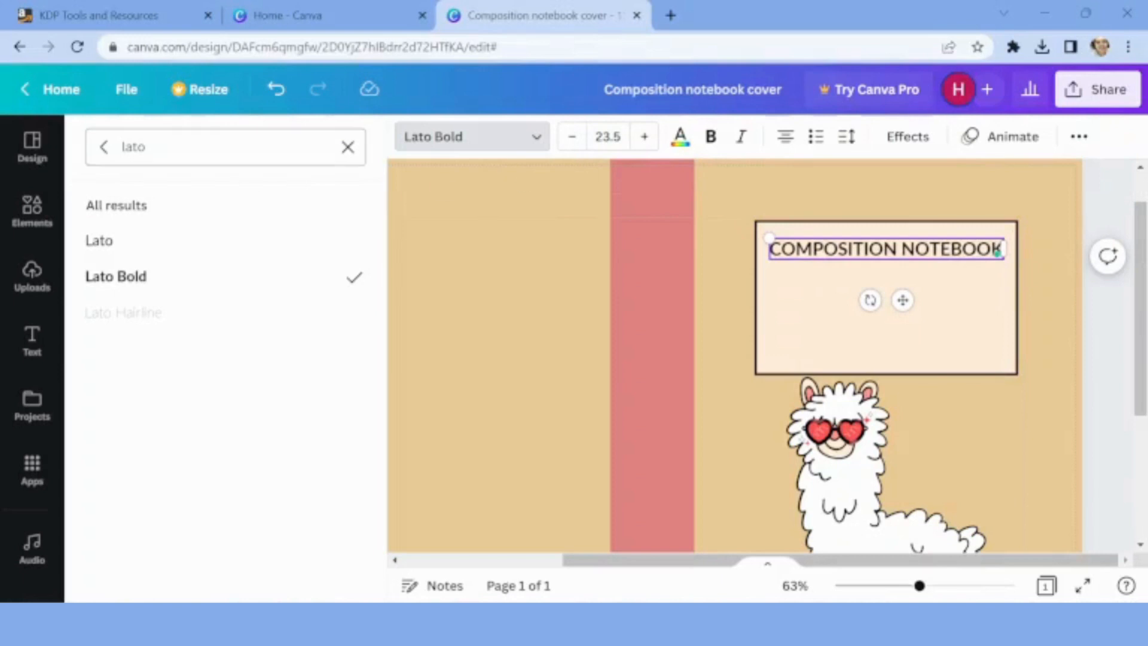
- Add a plain line, shorten it to about the title's width and center it beneath the title inside the label
click(31, 217)
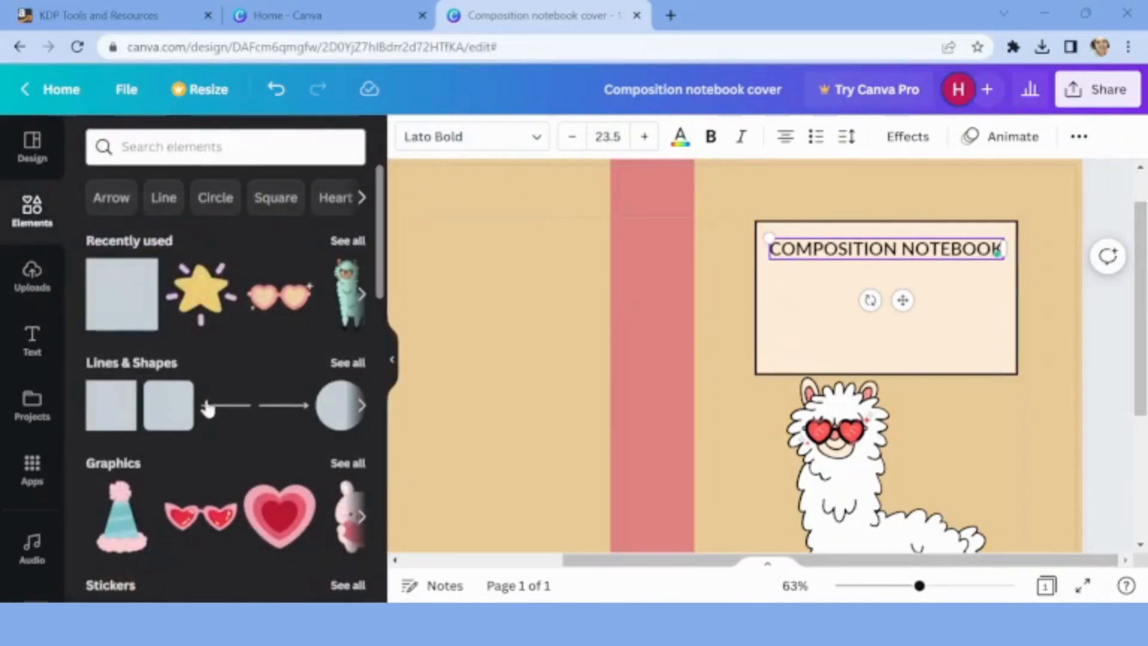
click(226, 406)
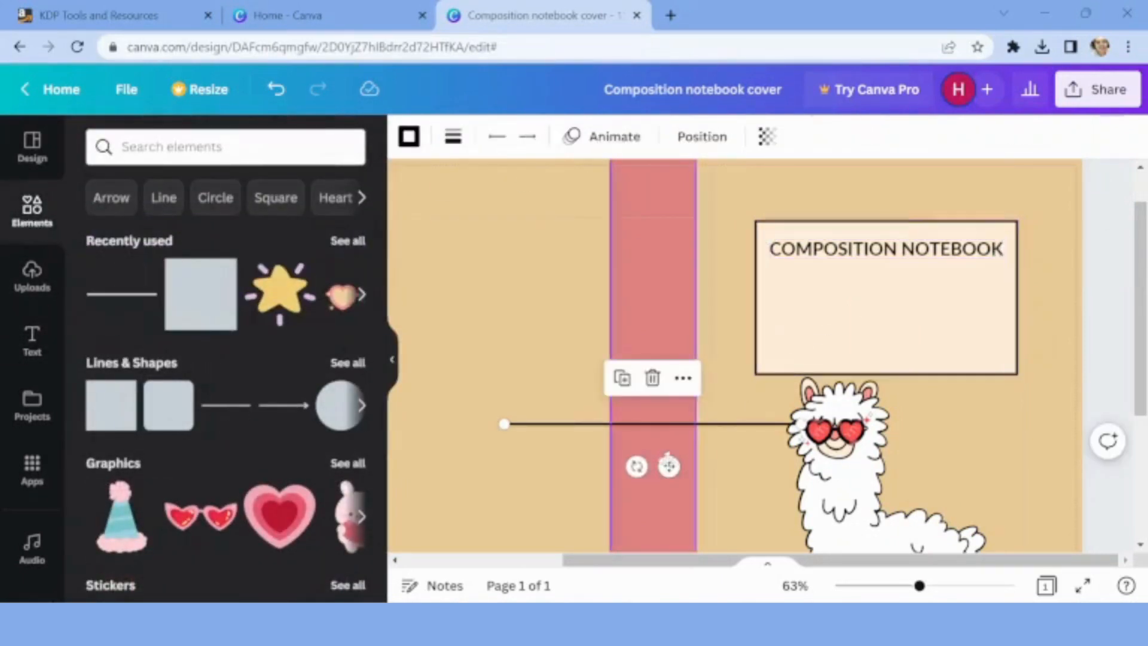
drag(666, 467, 945, 309)
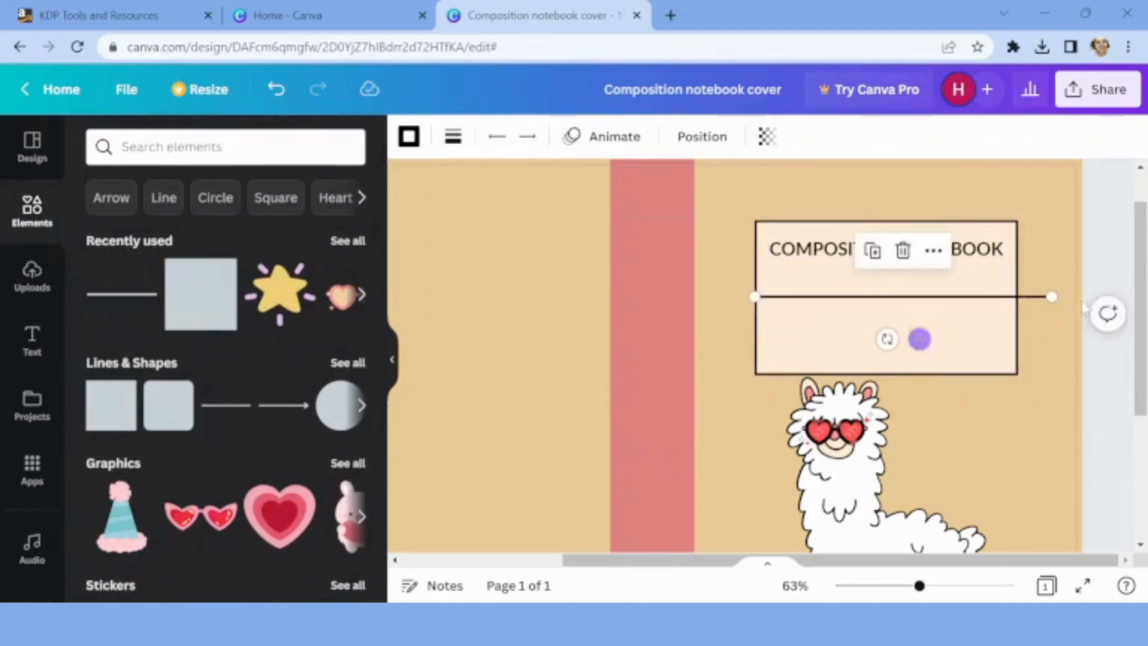
drag(1045, 295, 987, 297)
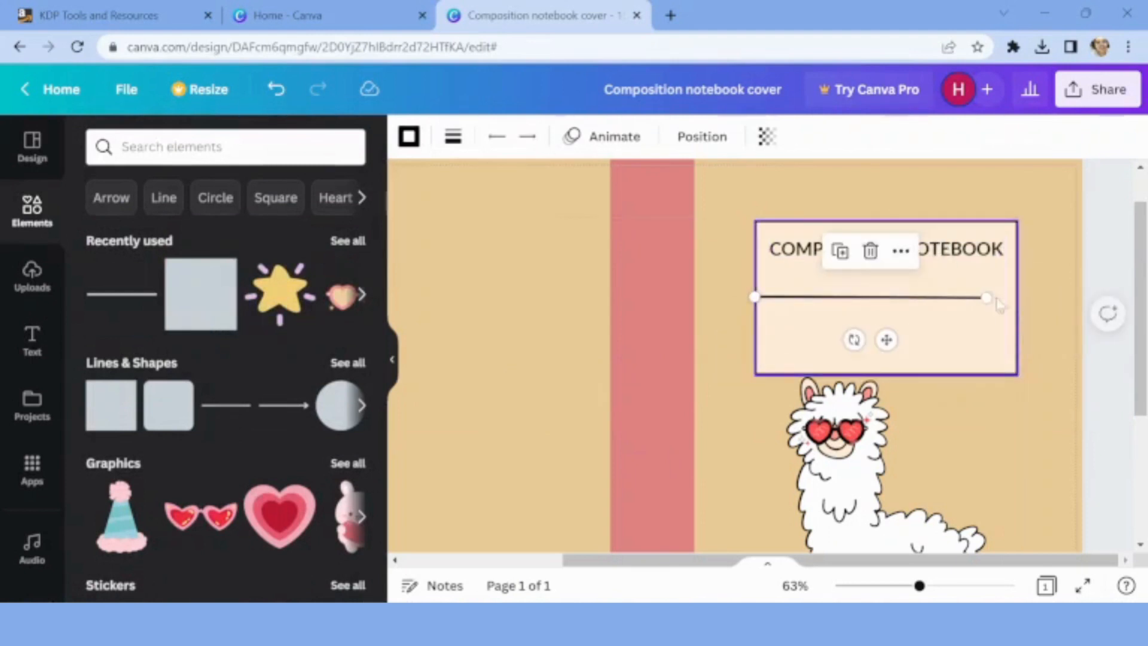
drag(887, 339, 901, 336)
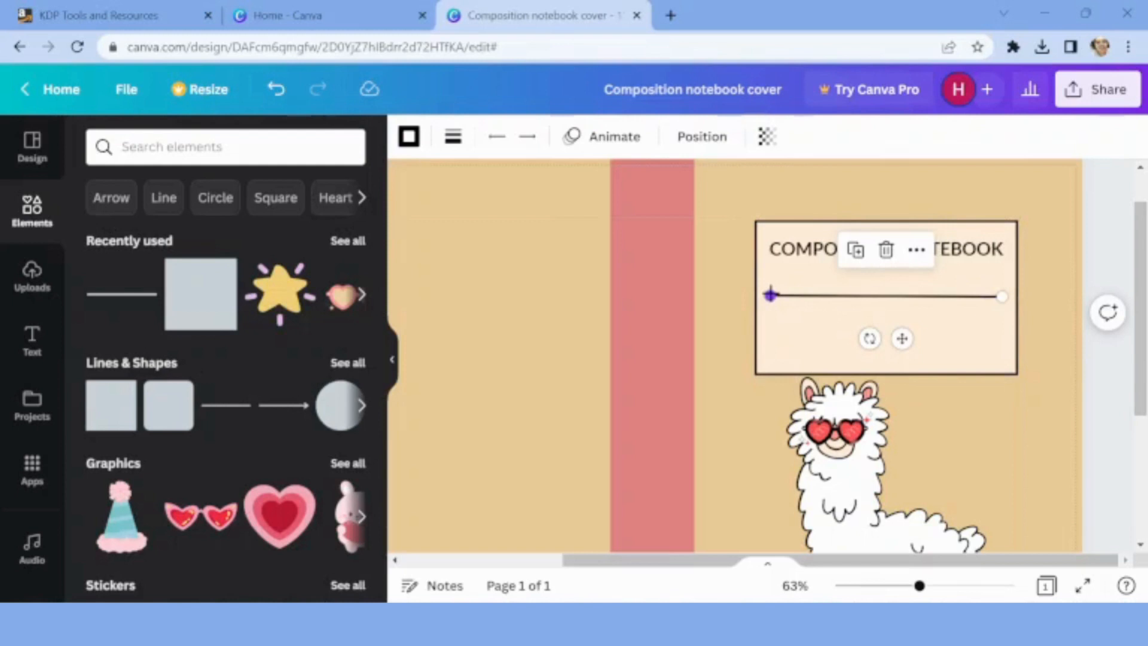
mouse_move(771, 297)
mouse_down()
mouse_move(771, 285)
mouse_move(771, 297)
mouse_up()
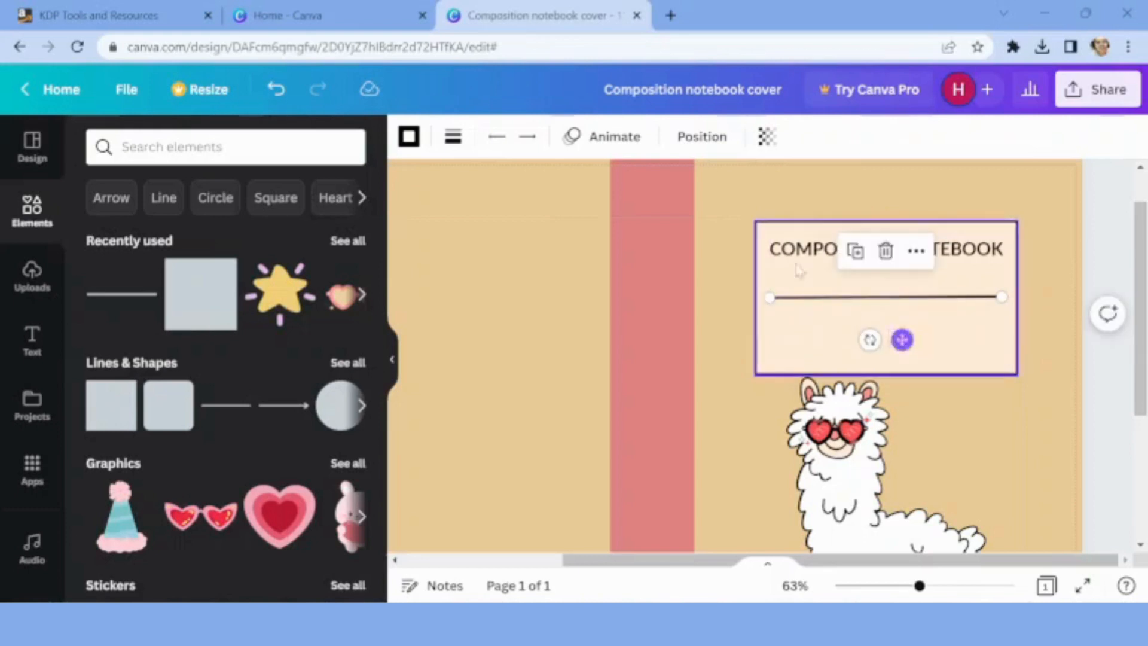
- Set the label line's weight to 2
click(452, 136)
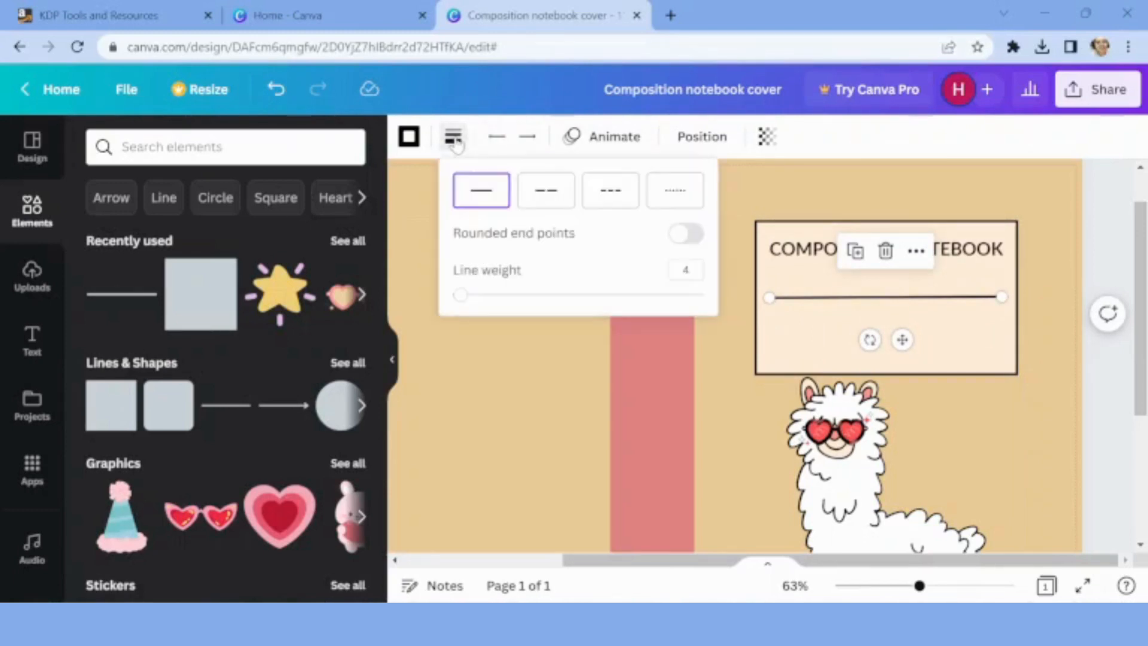
drag(460, 296, 458, 296)
drag(455, 302, 454, 302)
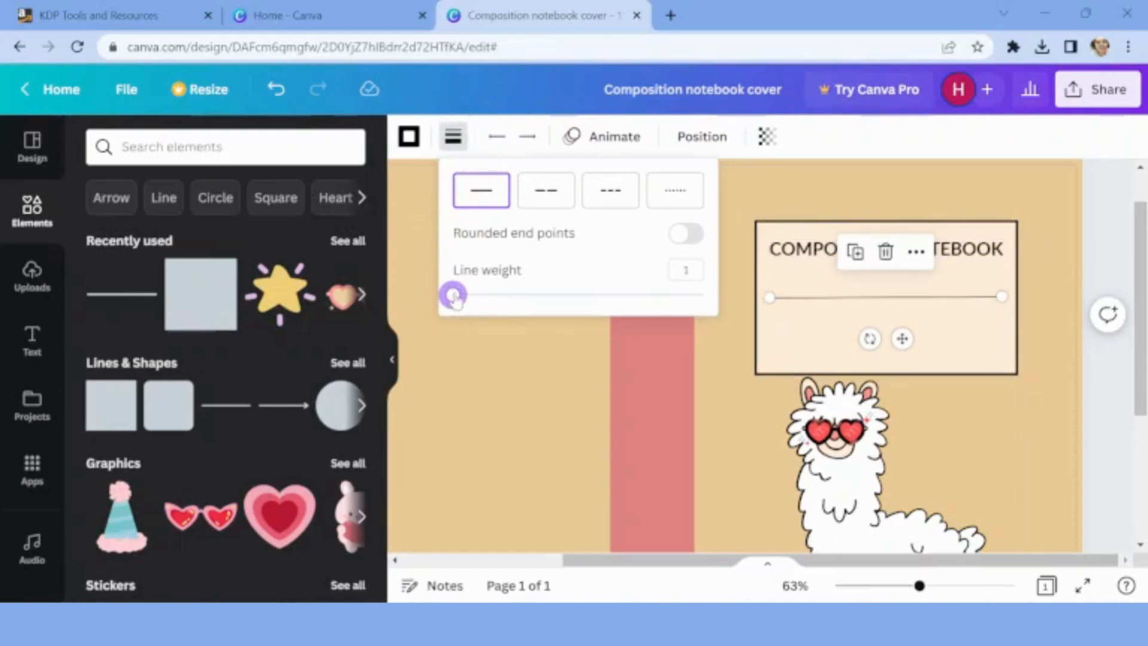
drag(454, 297, 457, 300)
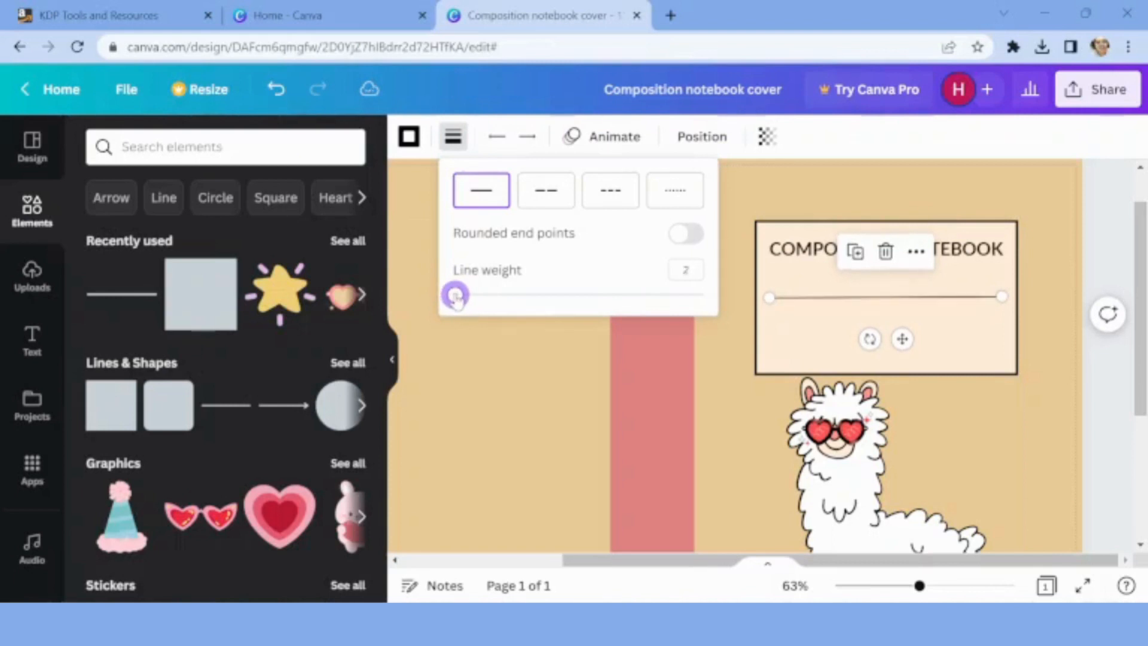
click(1054, 353)
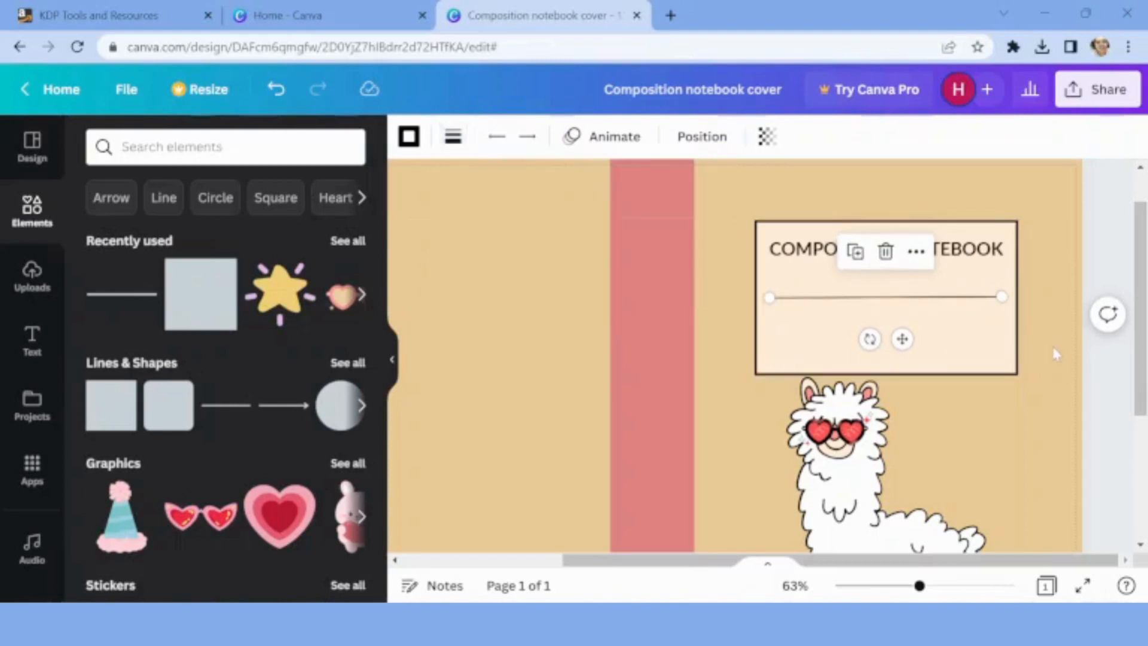
- Straighten the label line to 0° and stretch it to about 4.3 in, ending level with the title's end
click(880, 299)
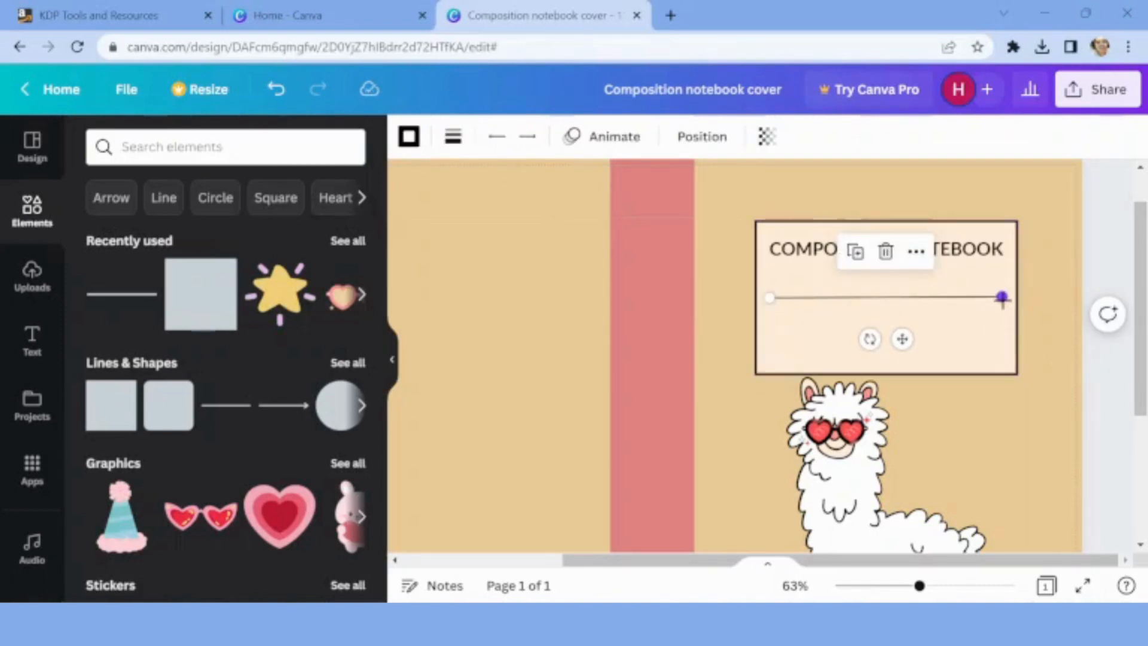
drag(1002, 298, 1006, 308)
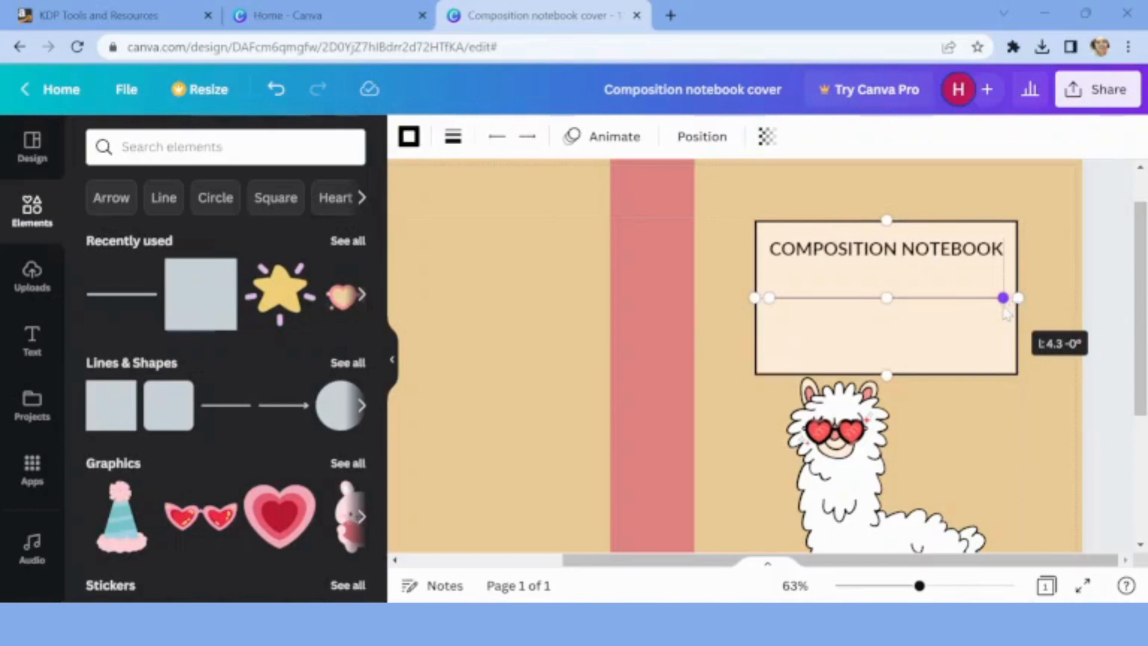
- Duplicate the label line and place the two lines one below the other beneath the title
drag(1007, 313, 1007, 311)
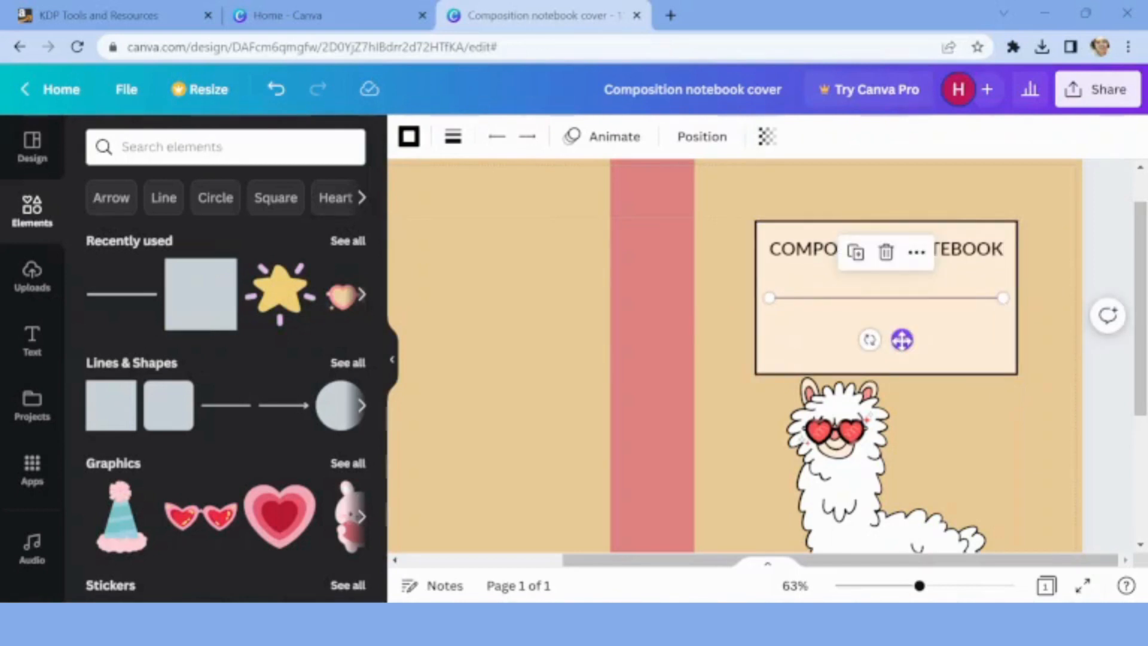
mouse_move(915, 344)
mouse_down()
mouse_move(891, 307)
mouse_move(904, 308)
mouse_move(912, 356)
mouse_move(903, 356)
mouse_up()
key(ctrl+d)
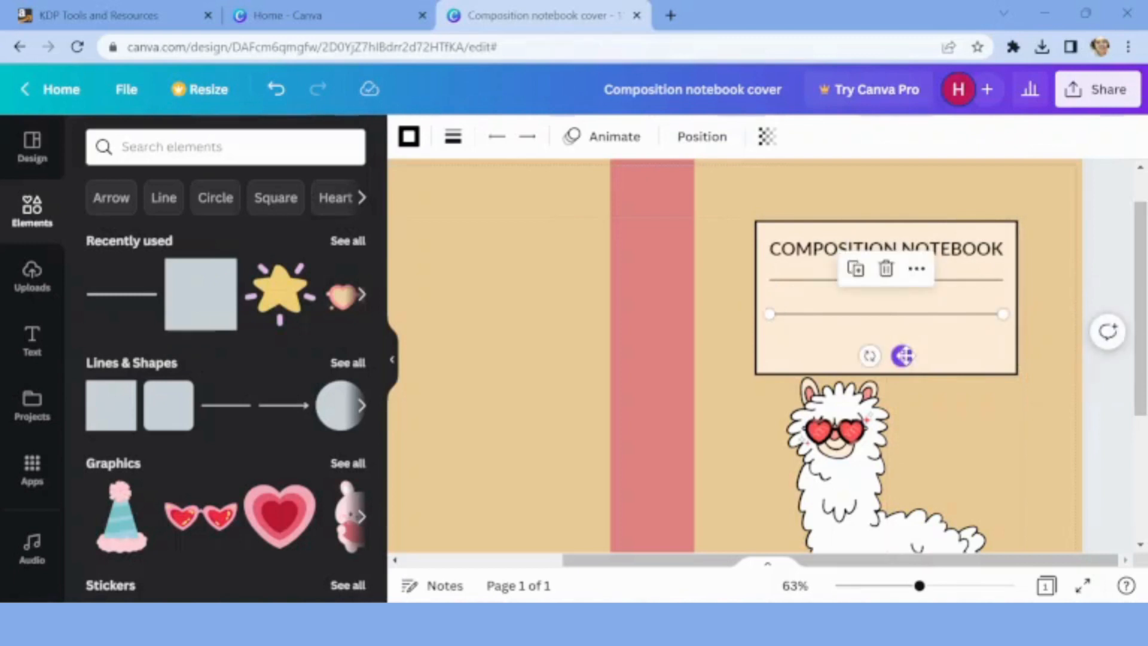
- Select both label lines together with the COMPOSITION NOTEBOOK title and space them evenly vertically
shift+click(961, 291)
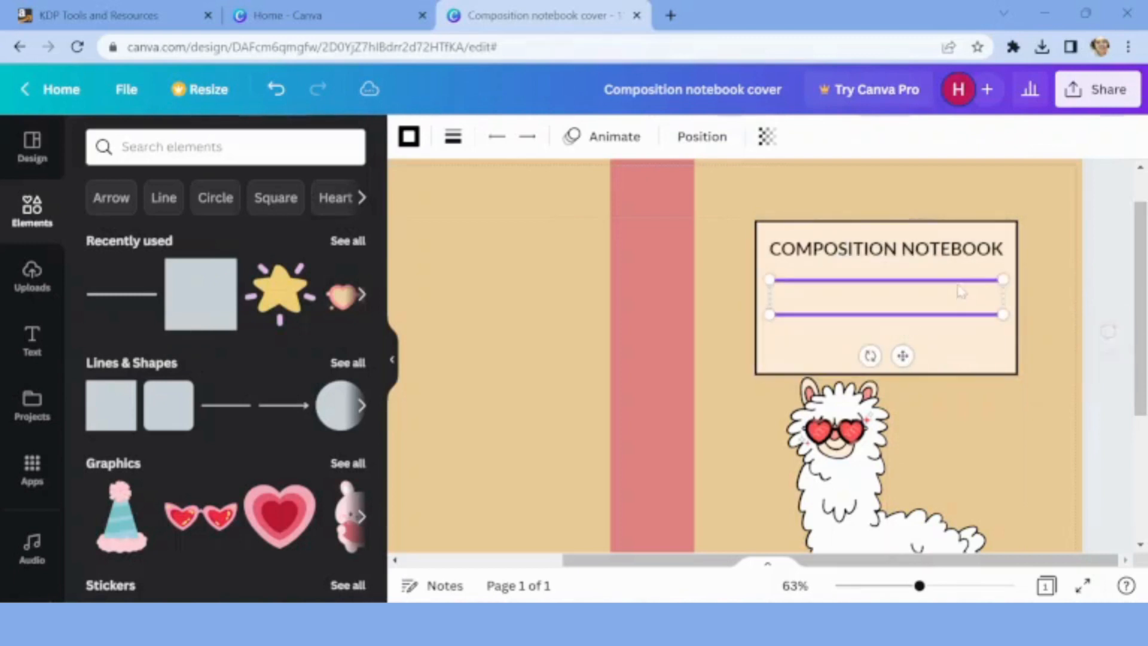
shift+click(885, 249)
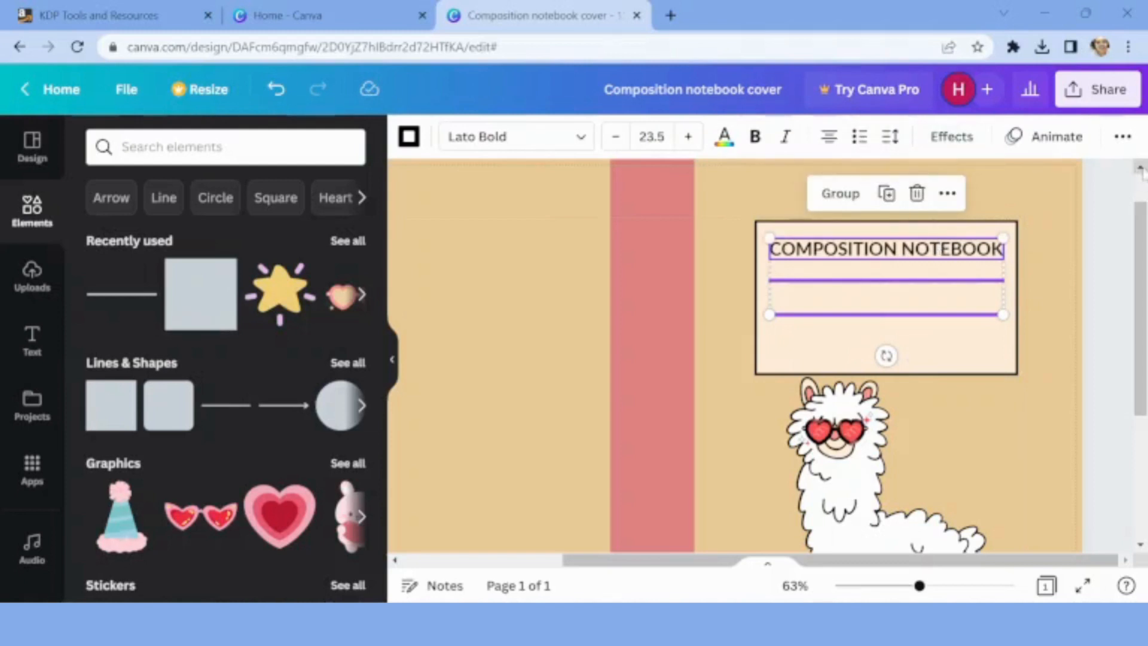
click(1123, 136)
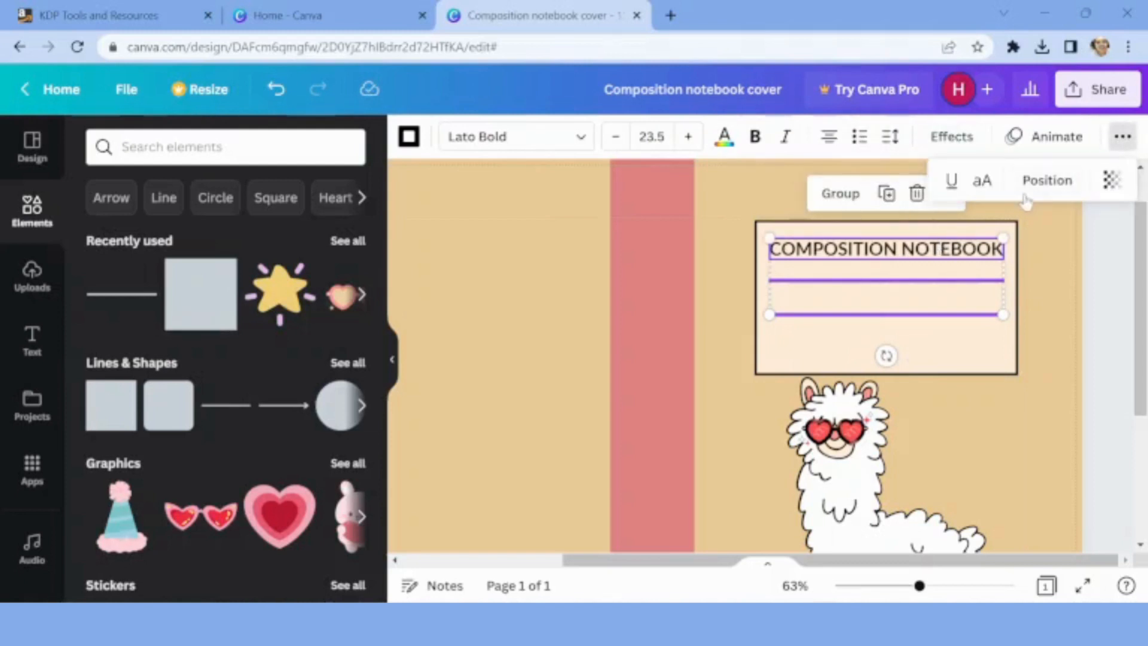
click(1044, 182)
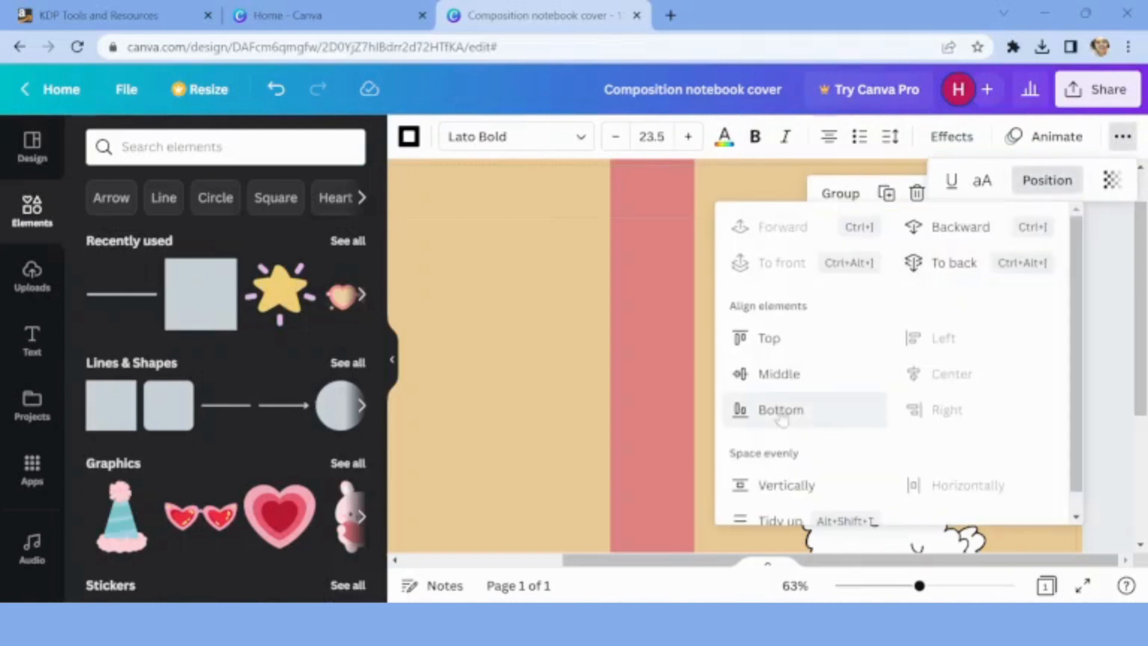
click(777, 485)
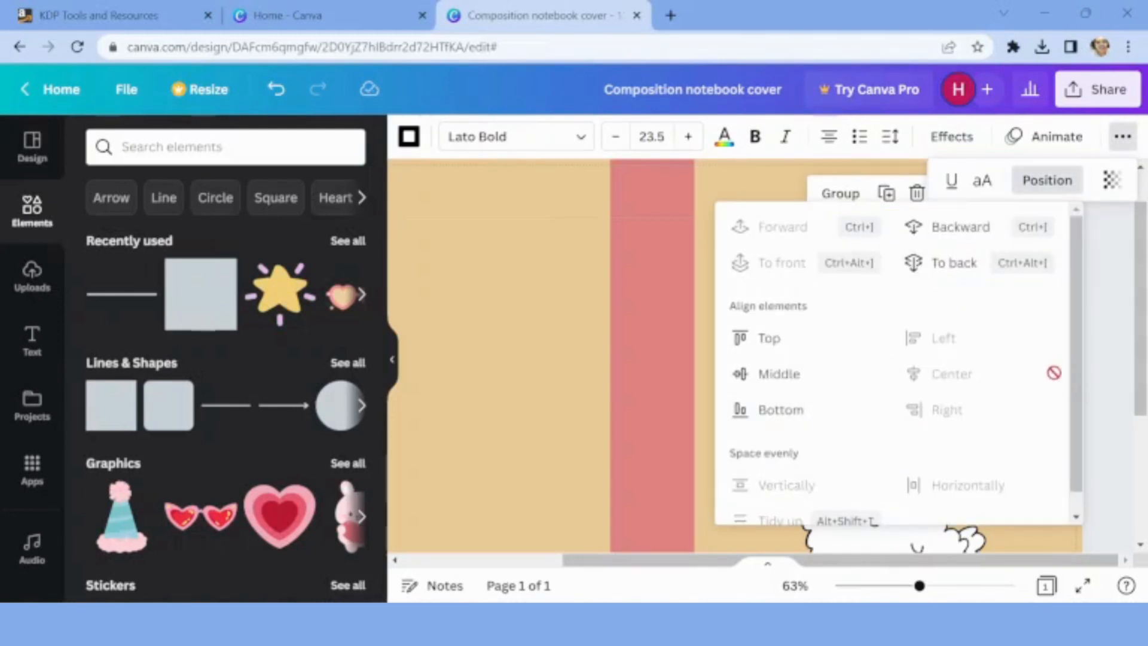
scroll(897, 362, down, 1)
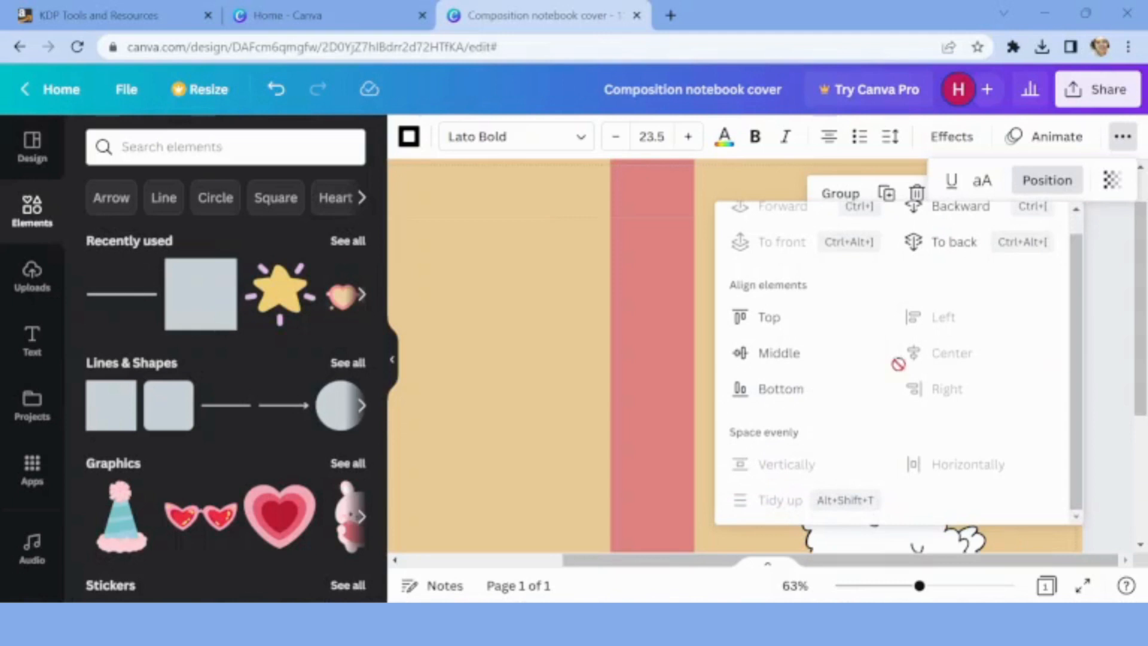
click(556, 274)
click(541, 276)
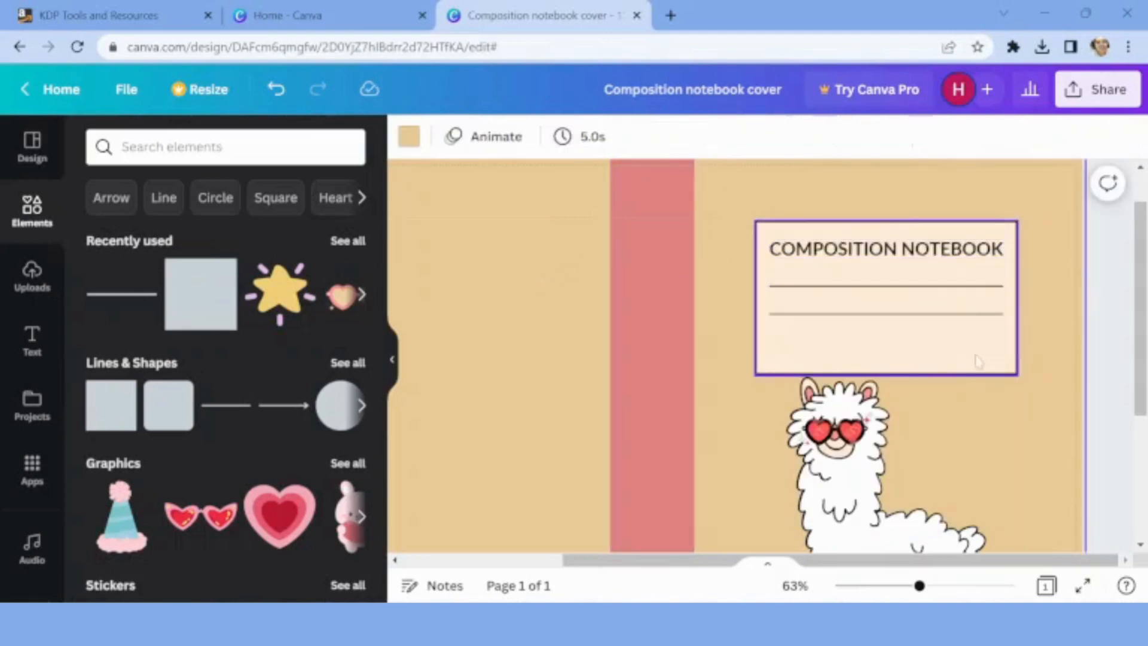
- Nudge the label's lower line slightly further down to widen the gap between the two lines
click(893, 328)
key(shift+Down)
key(shift+Down)
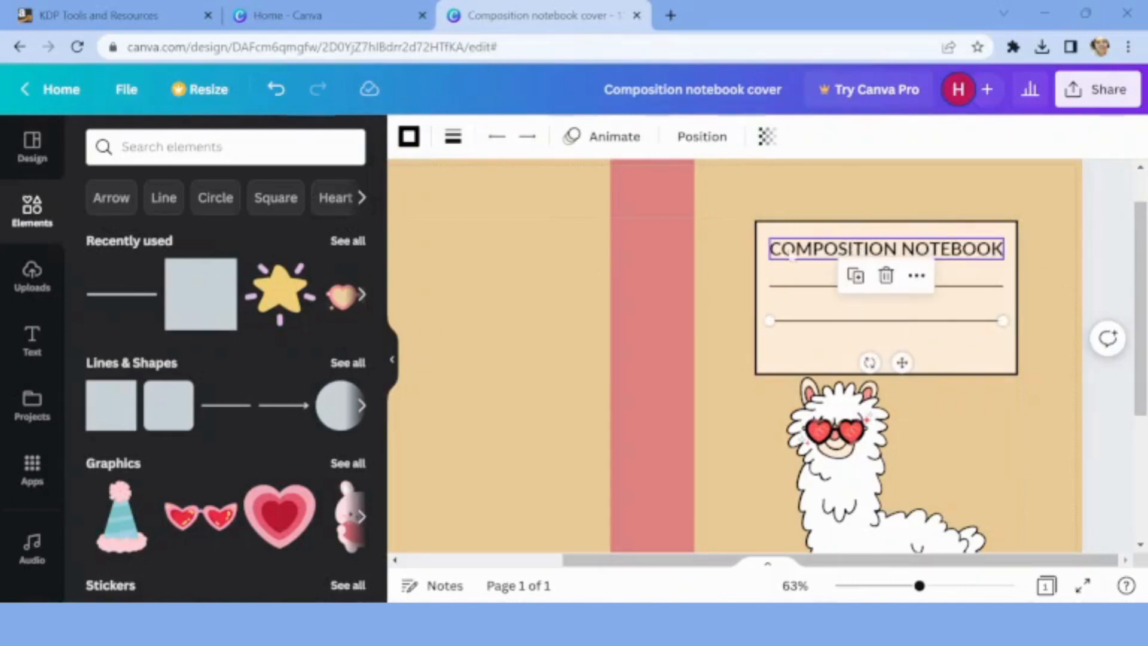
- Duplicate the COMPOSITION NOTEBOOK text beneath the label's lower line and scale the copy down to small text
click(803, 258)
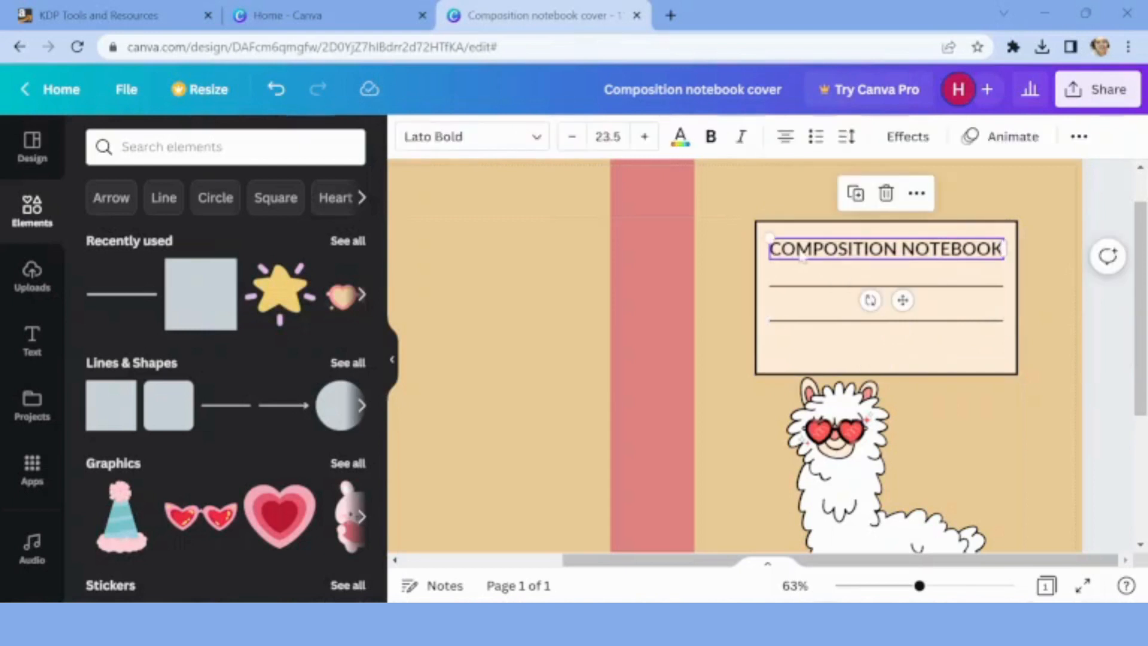
drag(902, 299, 902, 399)
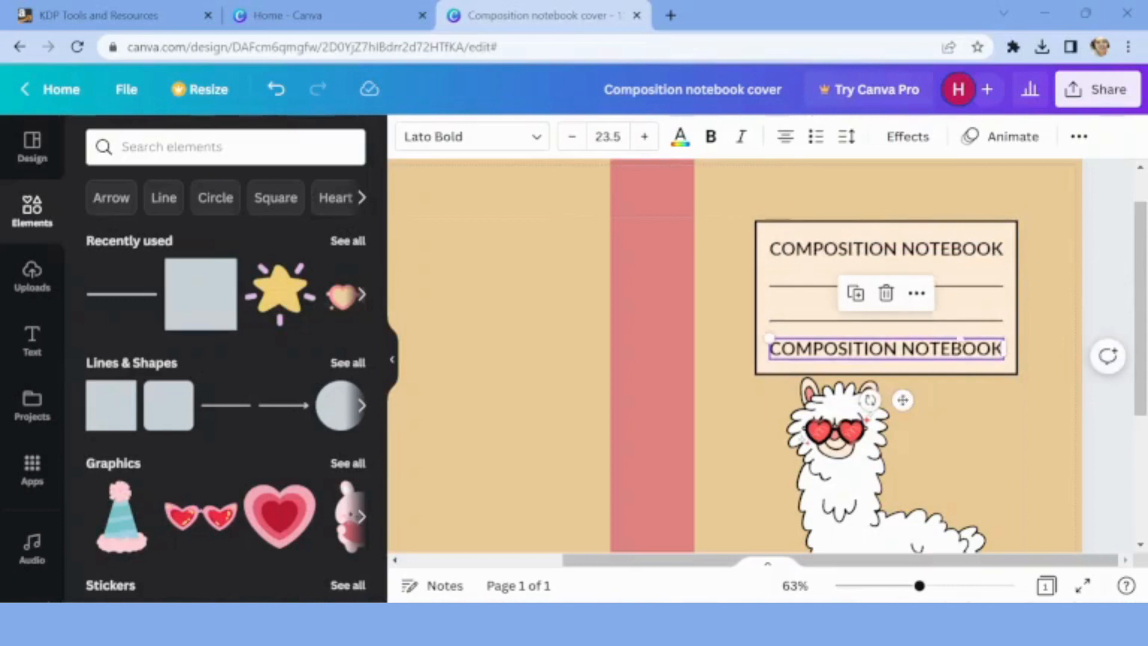
drag(768, 337, 846, 354)
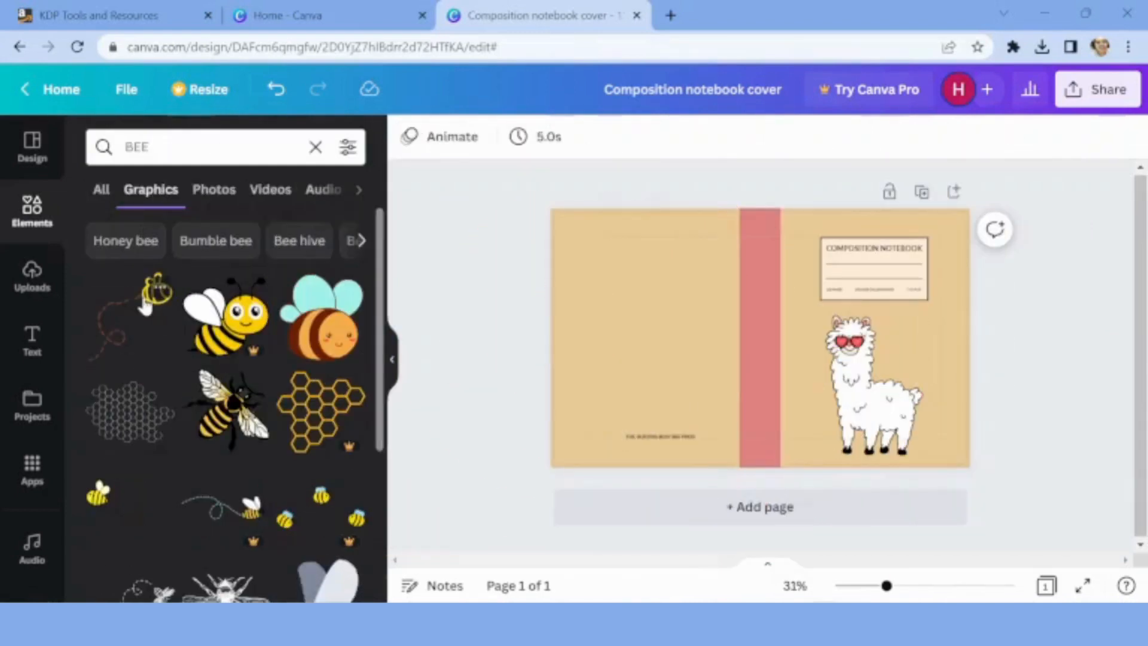
- Add the bee graphic with the dashed flight trail to the cover and recolor its yellow part dark brown
click(131, 315)
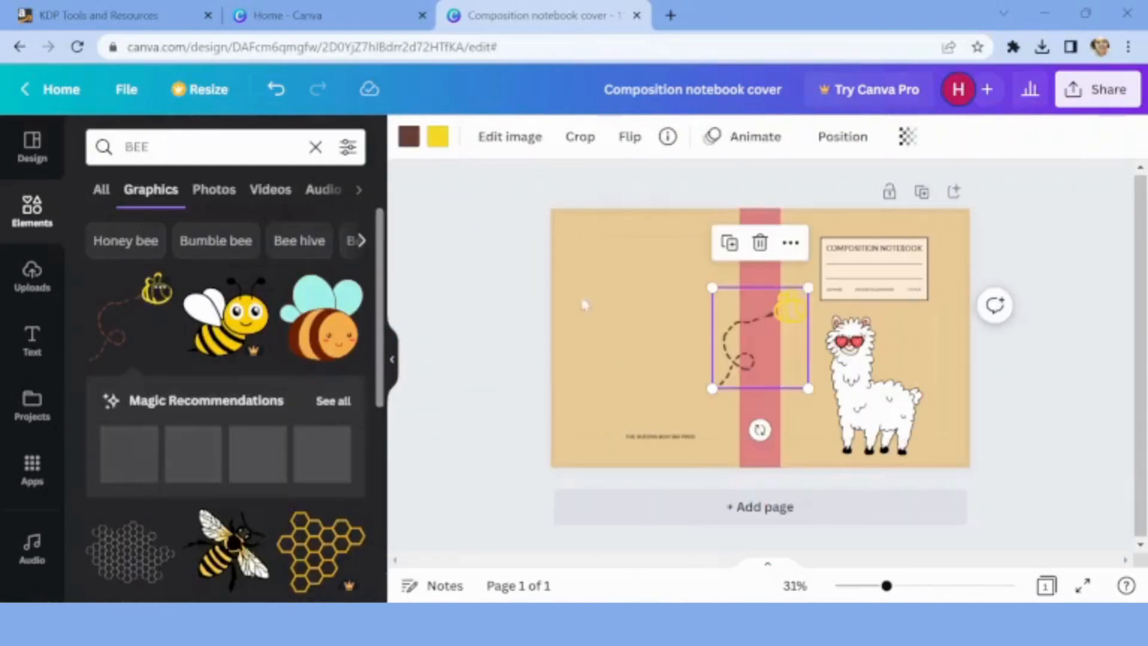
click(438, 138)
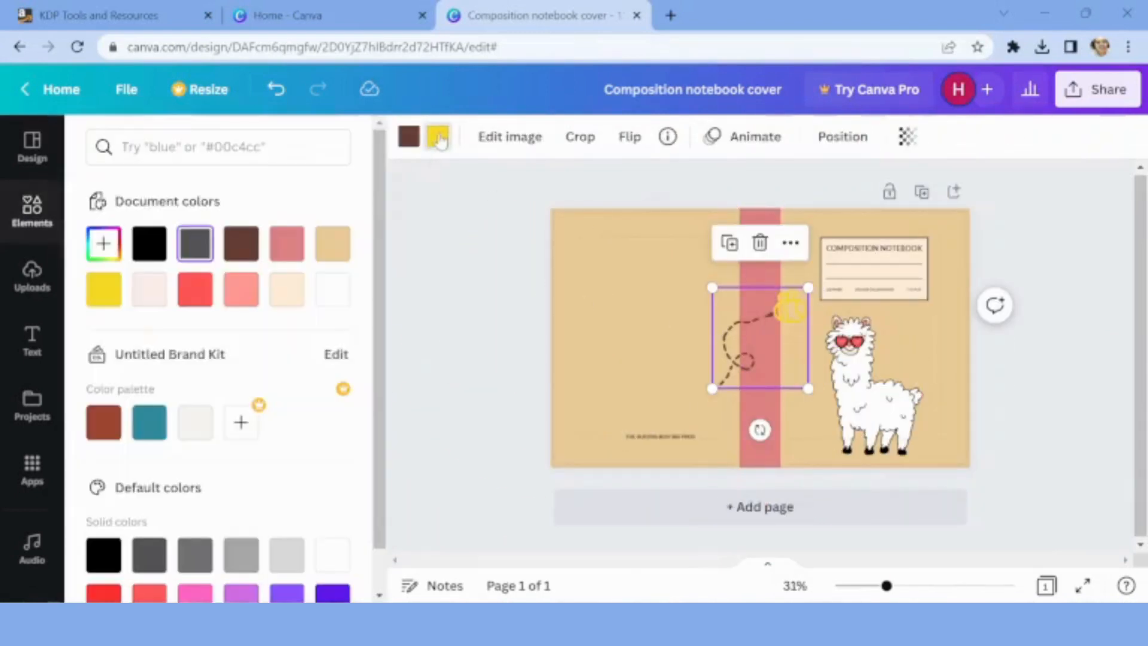
click(240, 246)
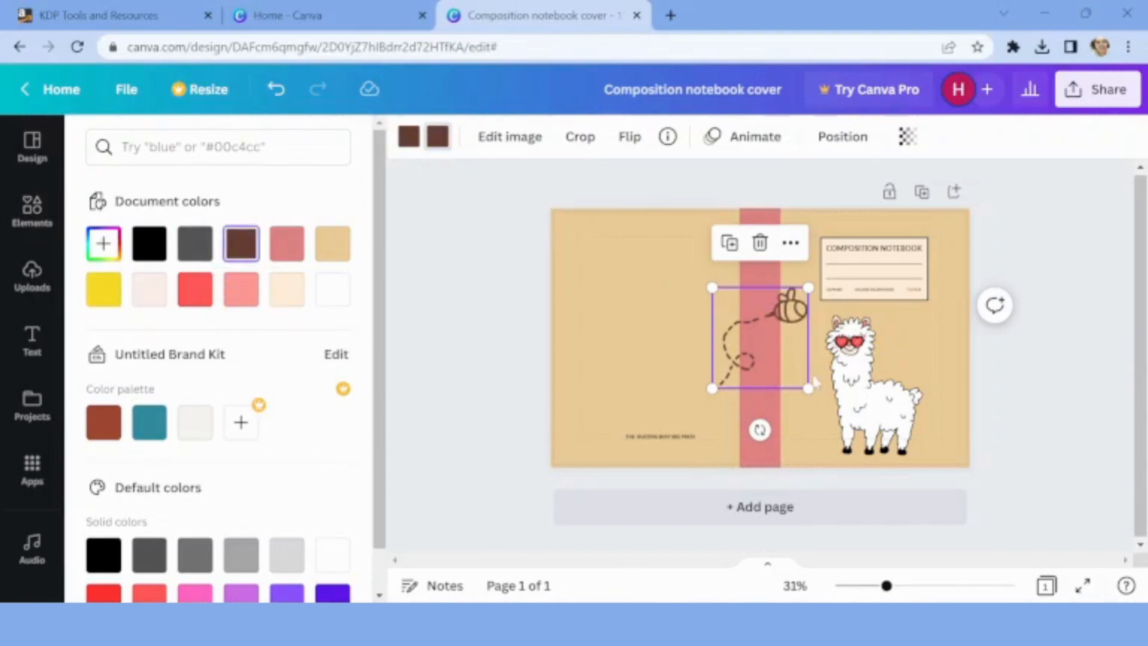
- Shrink the bee graphic to a tiny logo and place it at the start of the press name on the back cover
drag(808, 388, 641, 485)
click(462, 418)
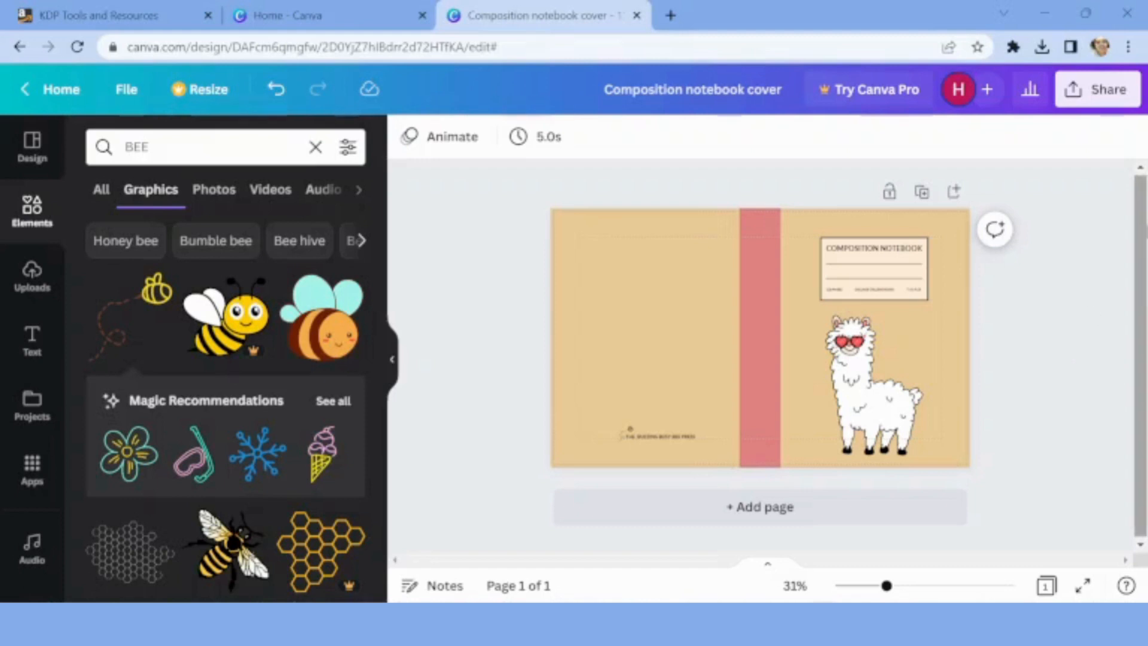
drag(1143, 228, 1143, 228)
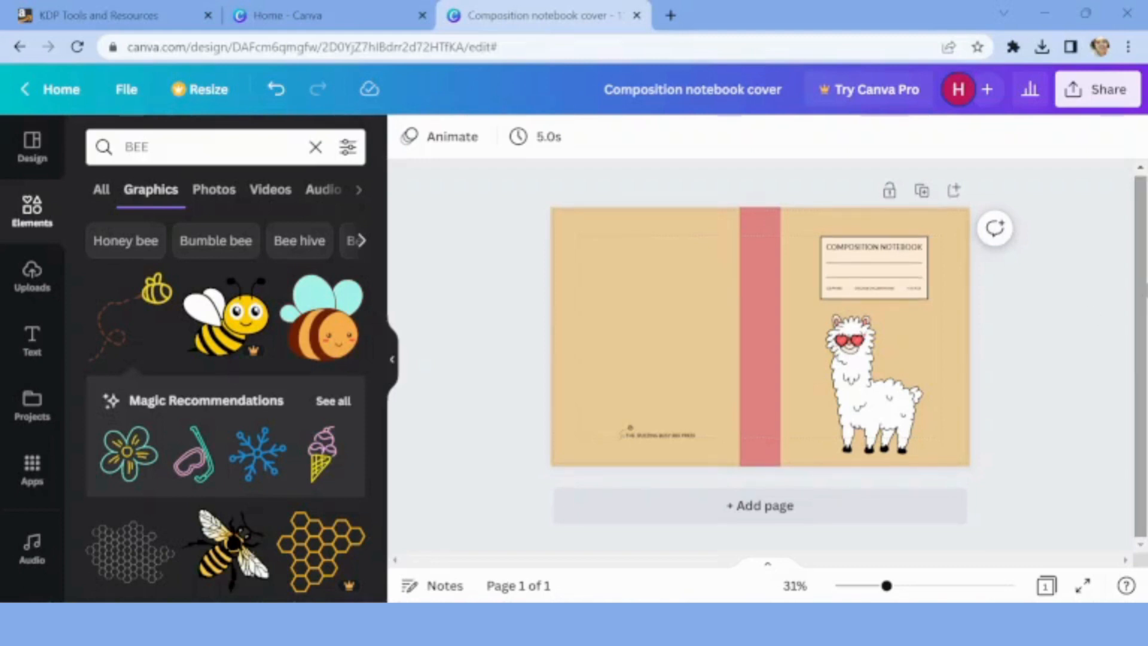
- Download the cover as PDF Print with Flatten PDF enabled and the RGB color profile
click(1113, 99)
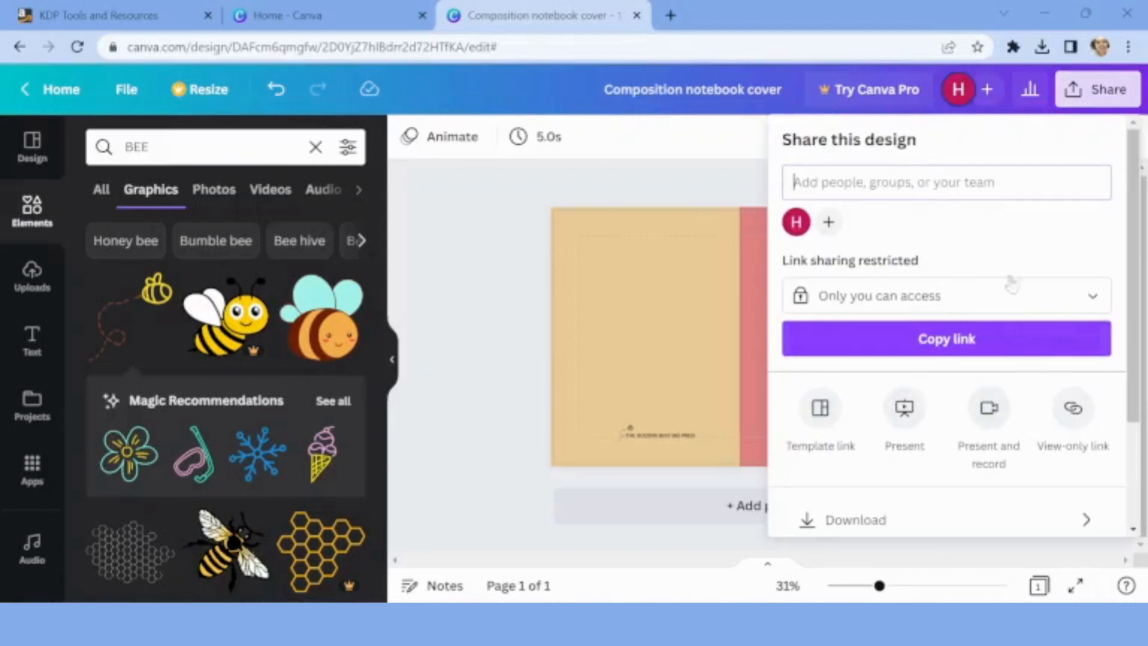
click(1087, 519)
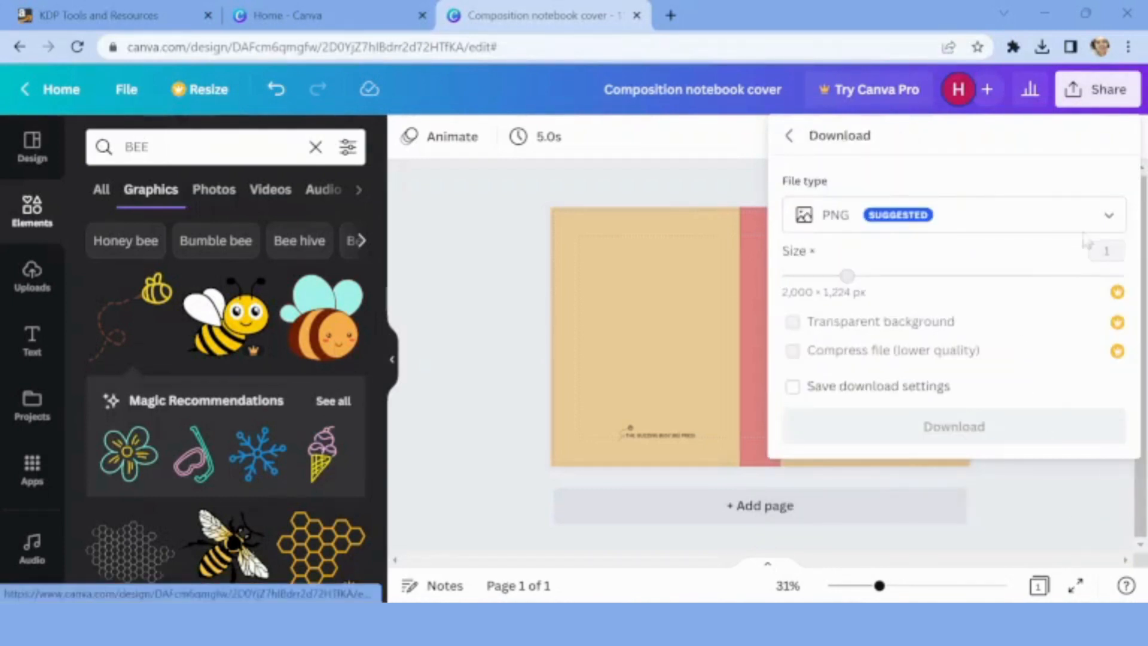
click(1108, 222)
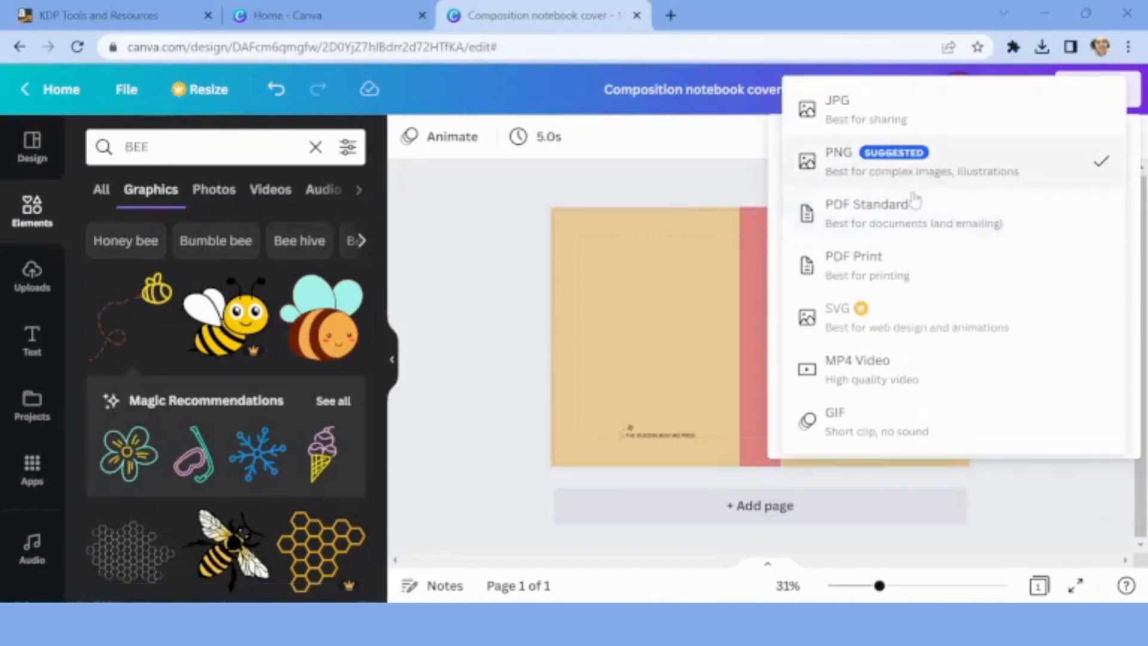
click(870, 269)
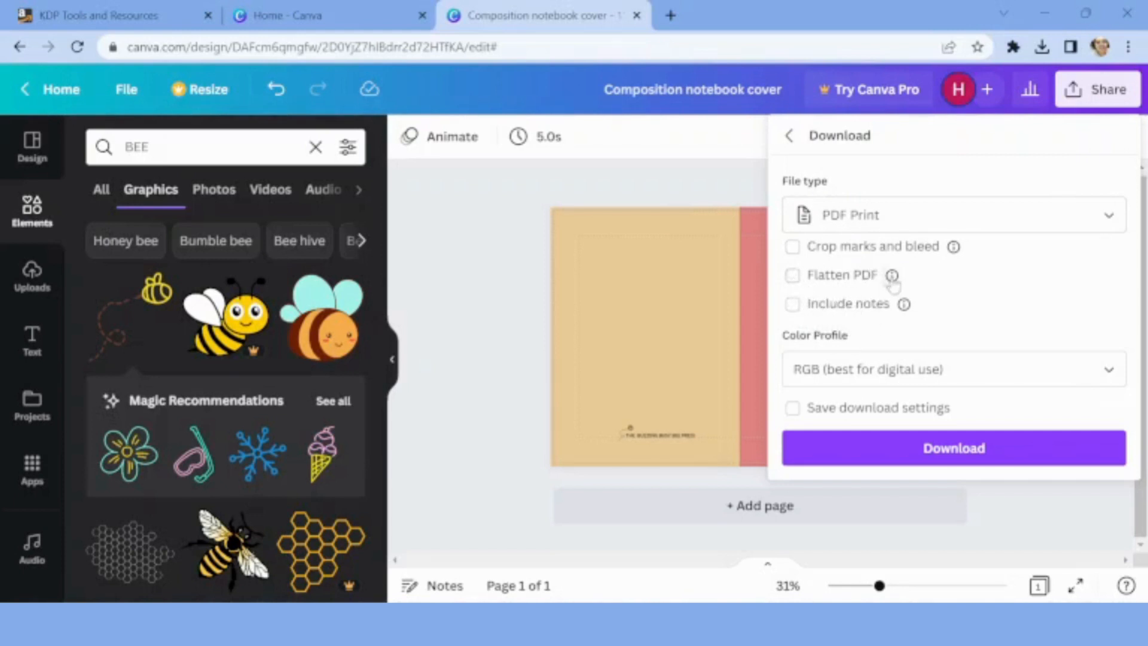
mouse_move(892, 279)
click(793, 276)
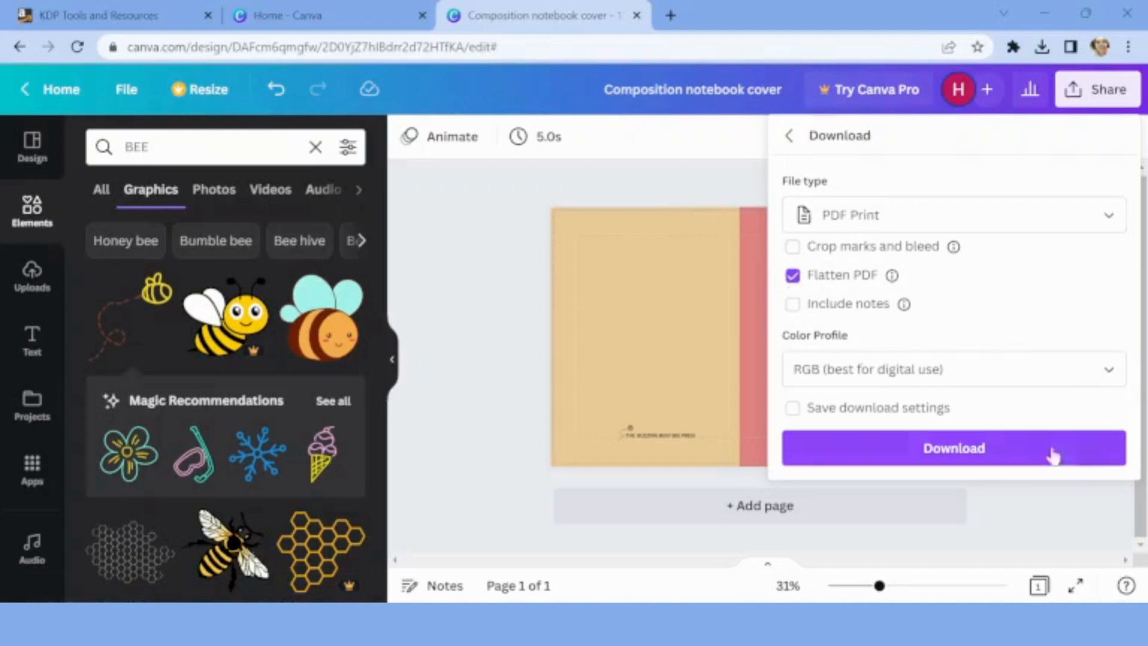
click(951, 450)
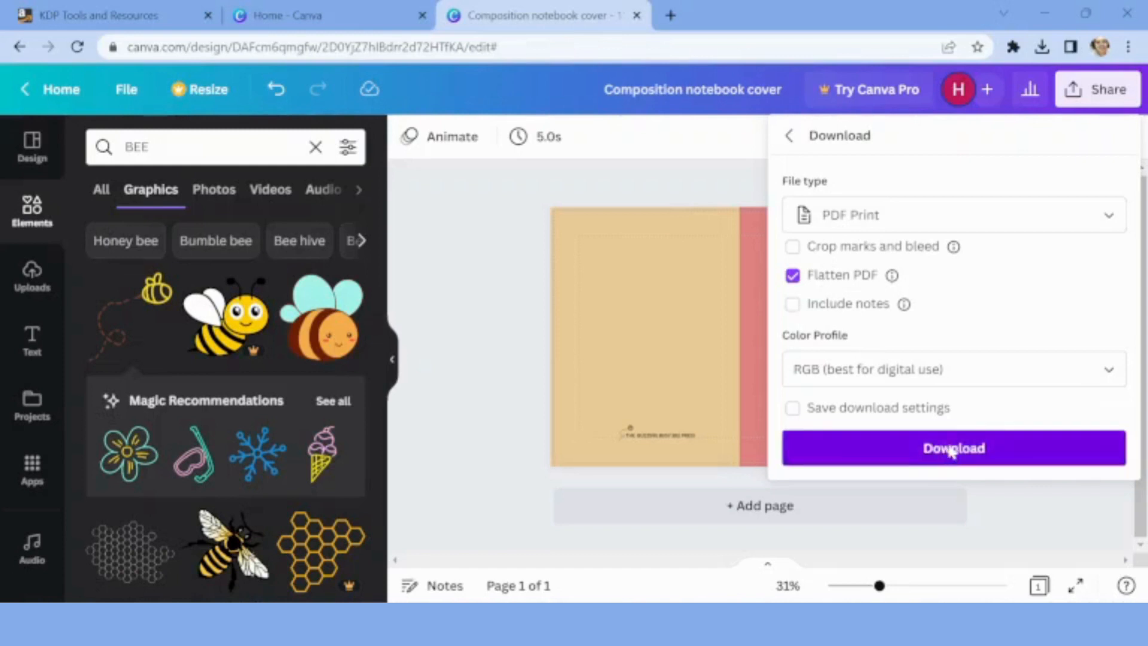